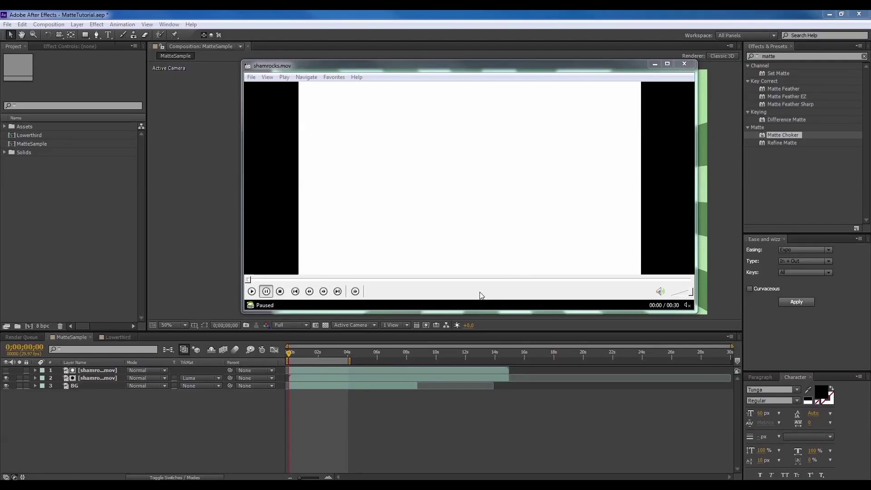
Play part of the shamrocks.mov clip, and preview the MatteSample composition that composites it over the ray background.
{"action": "left_click", "coordinate": [252, 291]}
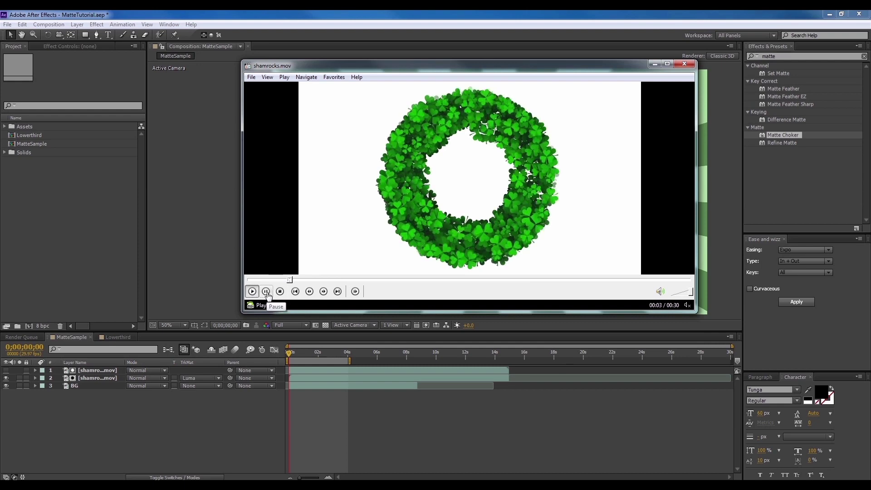
{"action": "left_click", "coordinate": [267, 292]}
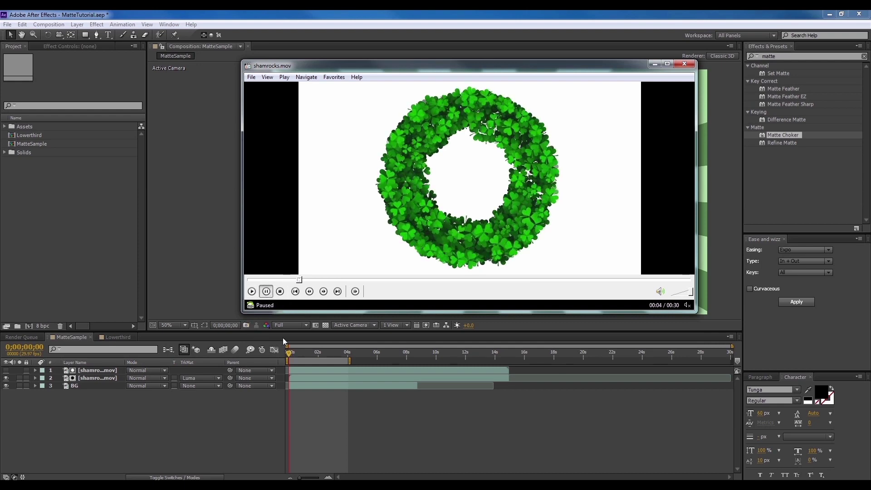
{"action": "left_click", "coordinate": [283, 341]}
{"action": "key", "text": "space"}
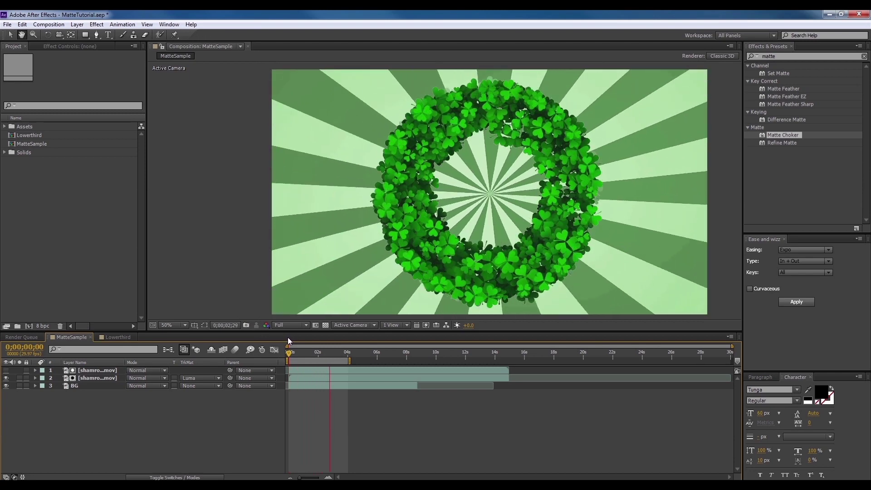
{"action": "key", "text": "space"}
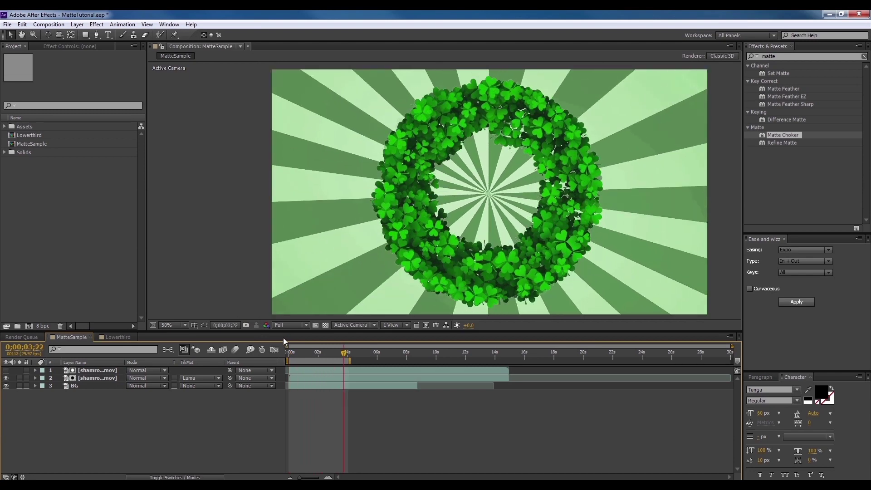
Open flagwave.mov from the desktop, view its color half, and skip past the midpoint to view its matte half.
{"action": "left_click_drag", "start_coordinate": [169, 17], "coordinate": [274, 40]}
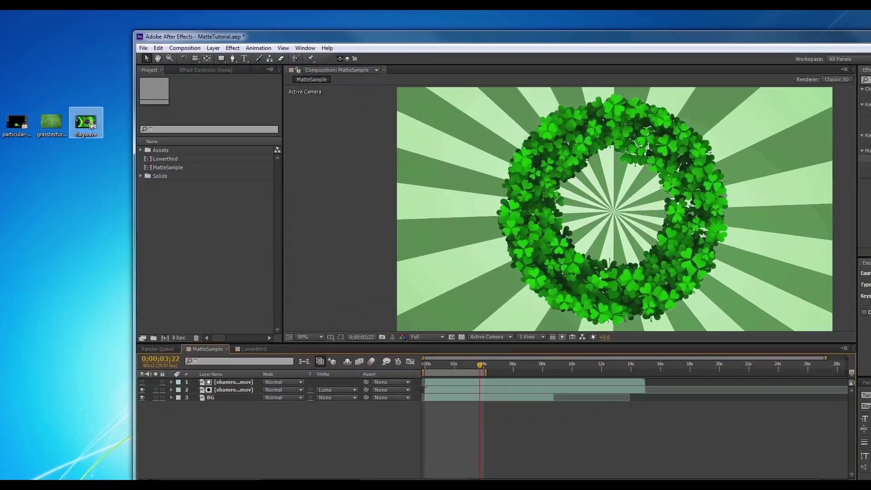
{"action": "double_click", "coordinate": [89, 126]}
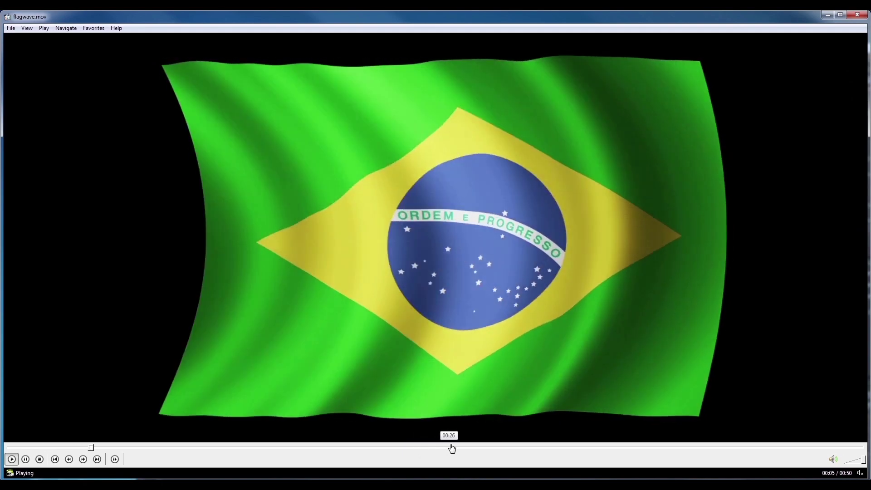
{"action": "left_click", "coordinate": [452, 448]}
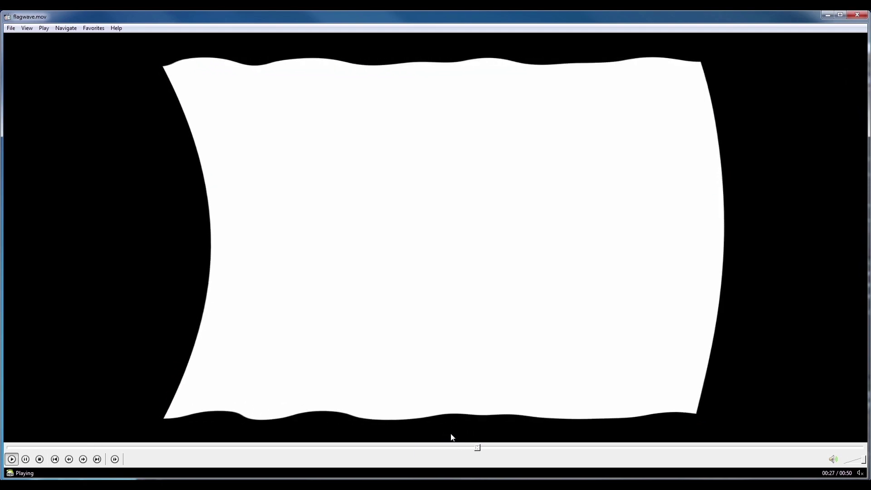
{"action": "left_click", "coordinate": [858, 17]}
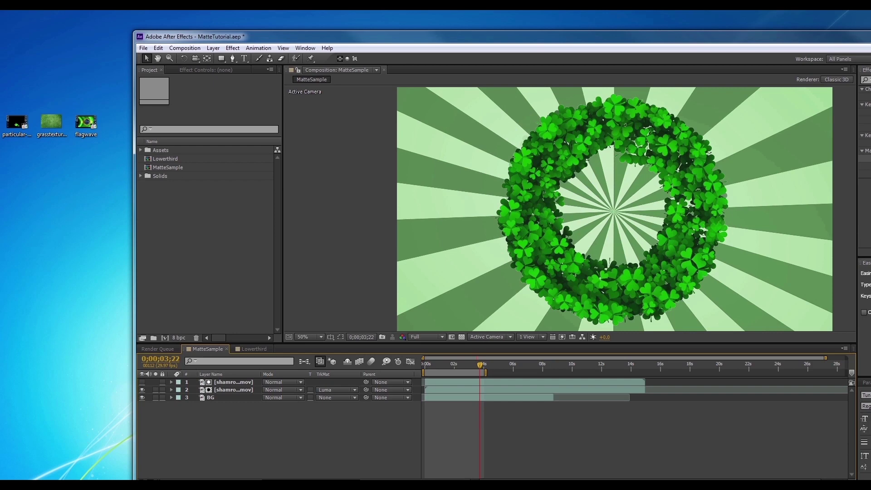
Switch to the browser, search 123RF stock footage for "luma matte", and look through the resulting clips.
{"action": "left_click", "coordinate": [84, 484]}
{"action": "left_click", "coordinate": [425, 282]}
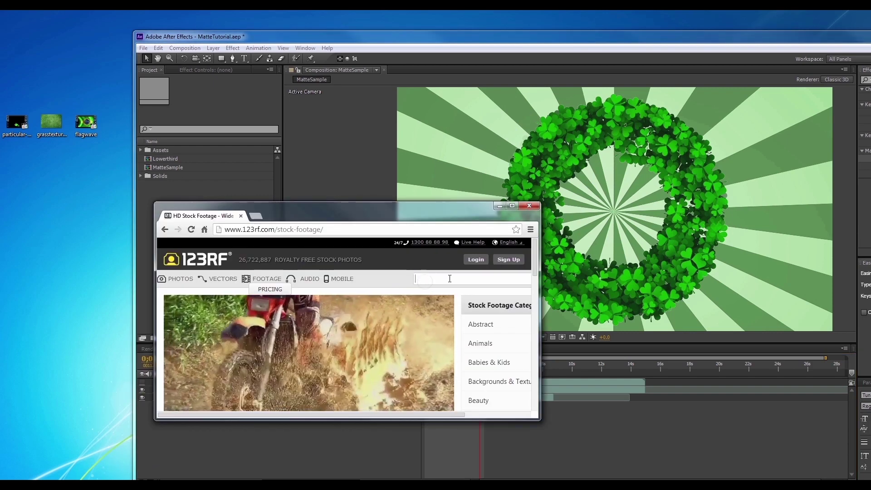
{"action": "type", "text": "luma "}
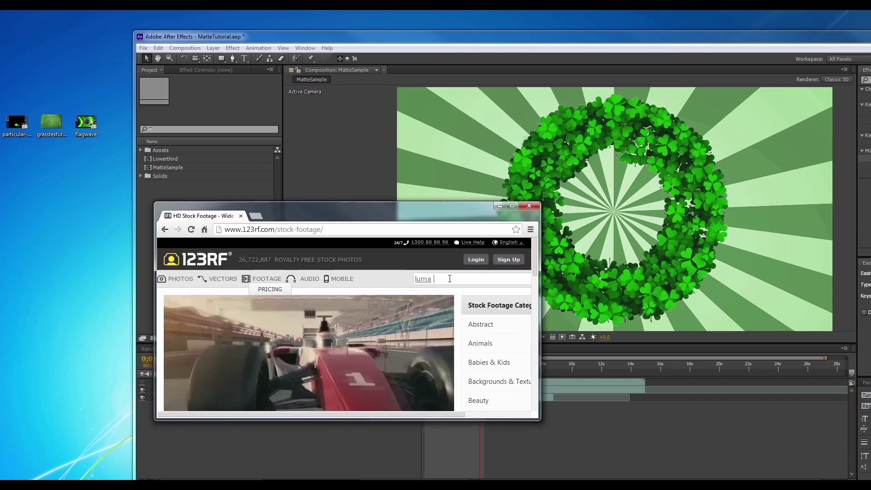
{"action": "type", "text": "matte"}
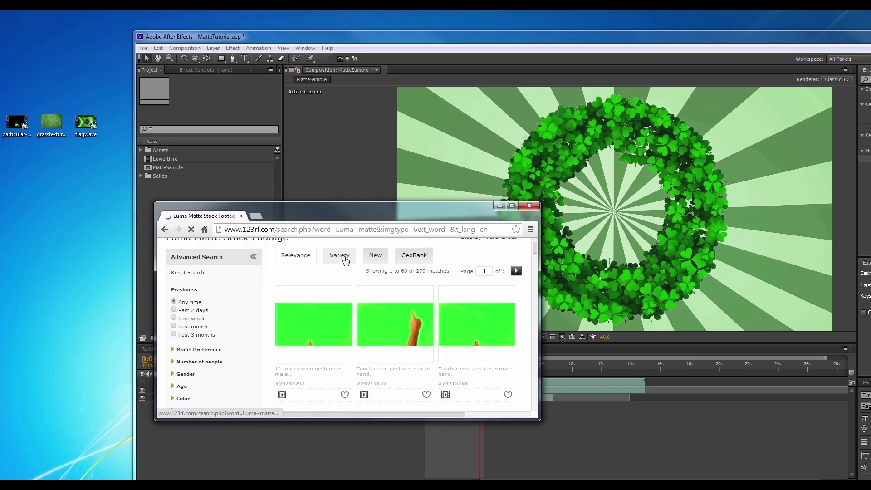
{"action": "scroll", "coordinate": [340, 266], "scroll_direction": "down", "scroll_amount": 5}
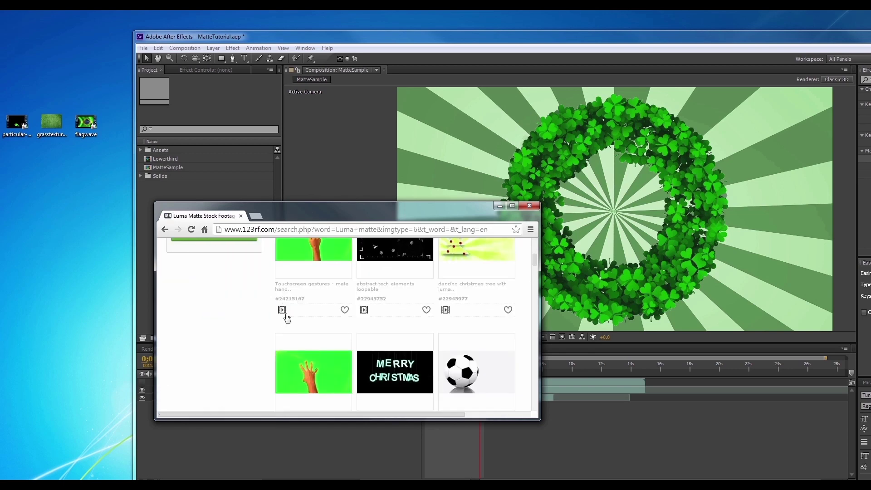
{"action": "scroll", "coordinate": [285, 320], "scroll_direction": "down", "scroll_amount": 10}
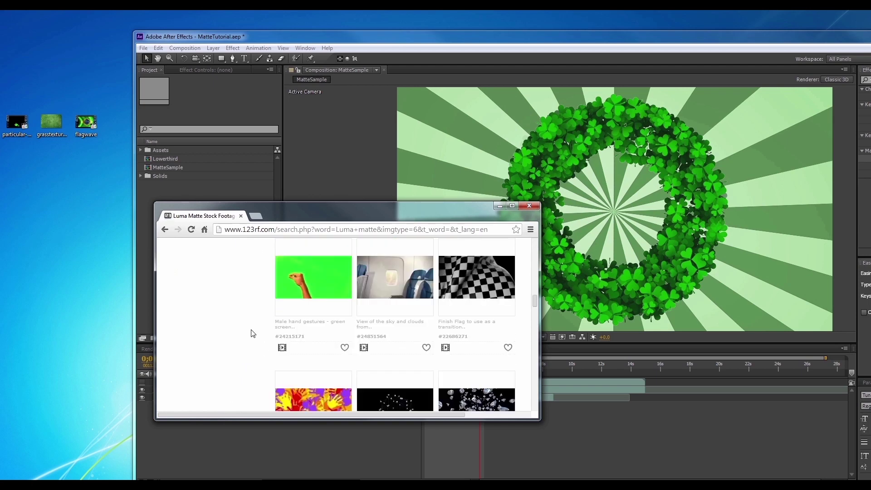
{"action": "scroll", "coordinate": [255, 318], "scroll_direction": "down", "scroll_amount": 3}
{"action": "scroll", "coordinate": [247, 352], "scroll_direction": "down", "scroll_amount": 2}
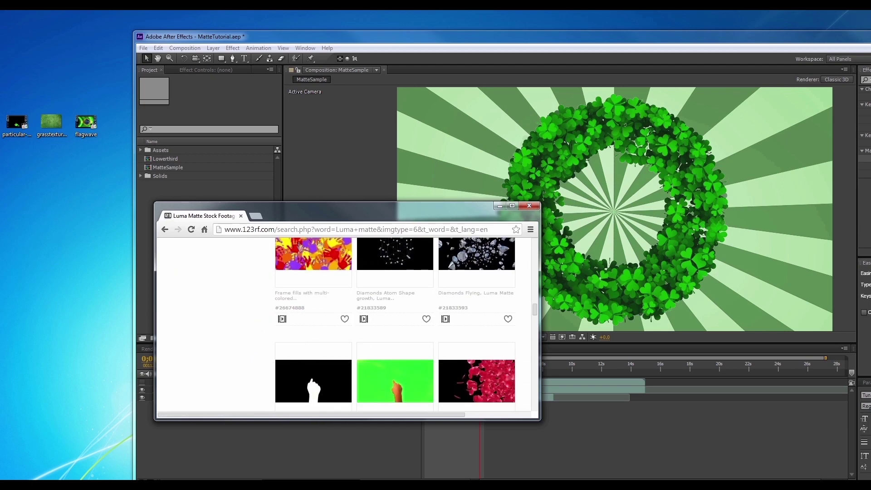
{"action": "left_click", "coordinate": [500, 206]}
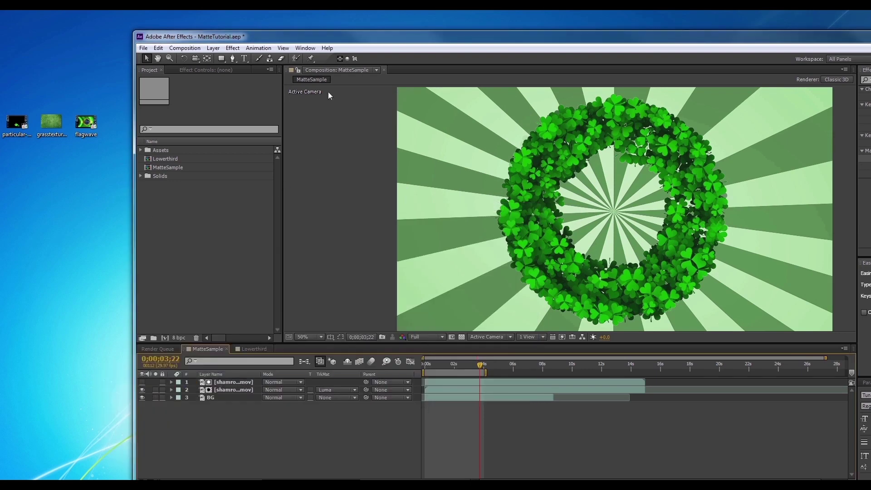
Import flagwave.mov and grasstexture_002.jpg into the After Effects project, and create a new composition from flagwave.mov.
{"action": "left_click_drag", "start_coordinate": [109, 84], "coordinate": [200, 224]}
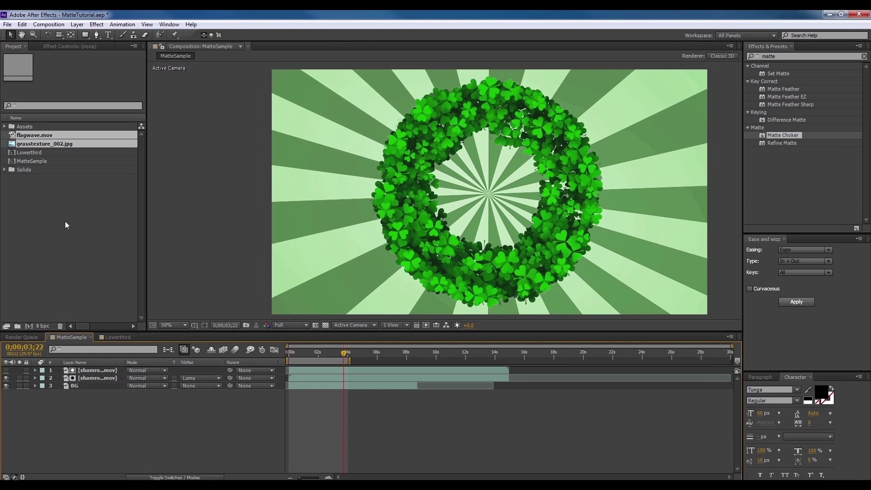
{"action": "left_click", "coordinate": [66, 224]}
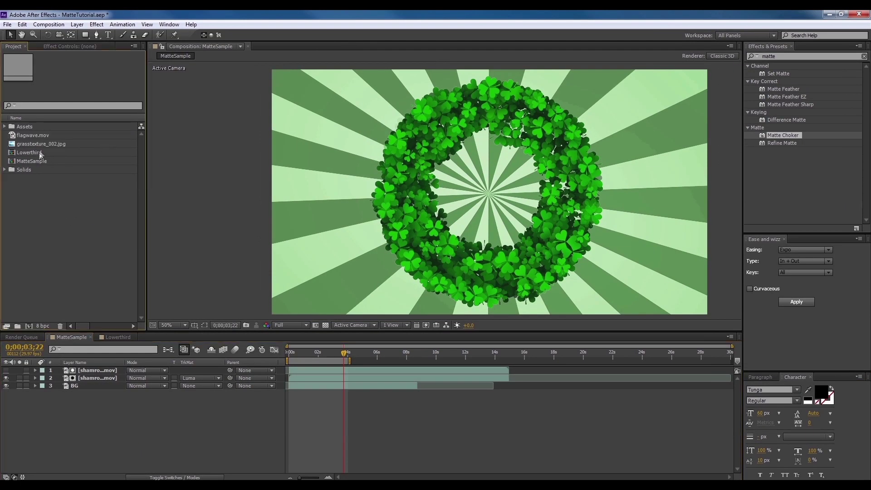
{"action": "right_click", "coordinate": [48, 137]}
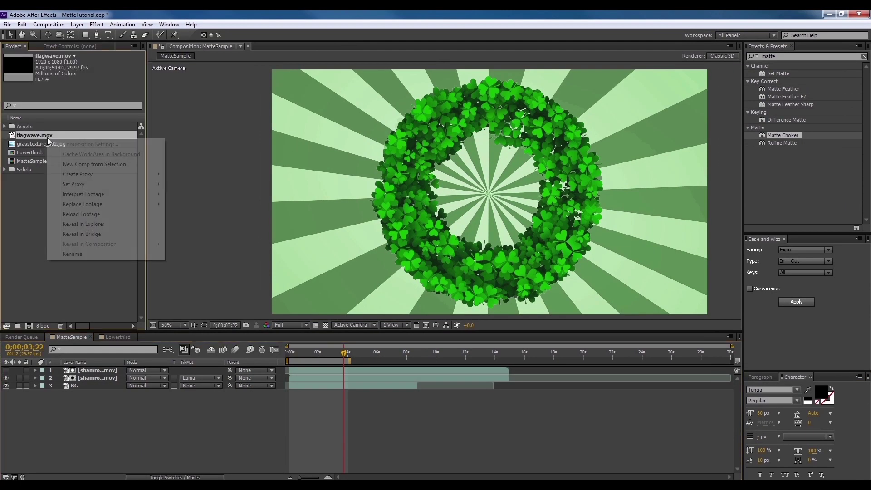
{"action": "left_click", "coordinate": [91, 165]}
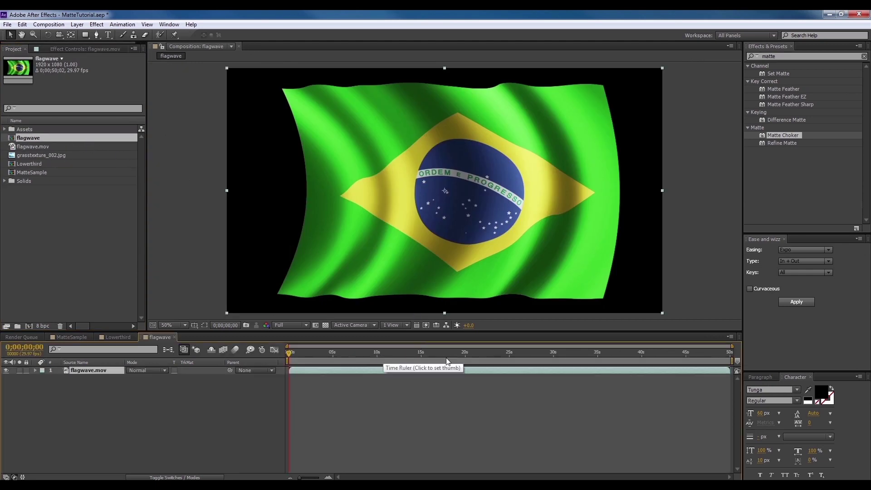
Set the current time to 0;00;25;00, where the flag's color half ends, and duplicate the flagwave.mov layer.
{"action": "left_click", "coordinate": [510, 358]}
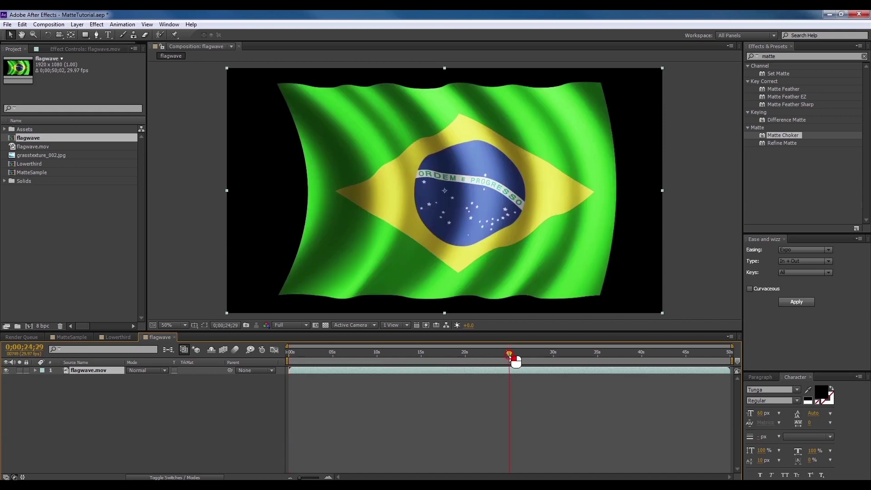
{"action": "left_click_drag", "start_coordinate": [517, 363], "coordinate": [509, 359]}
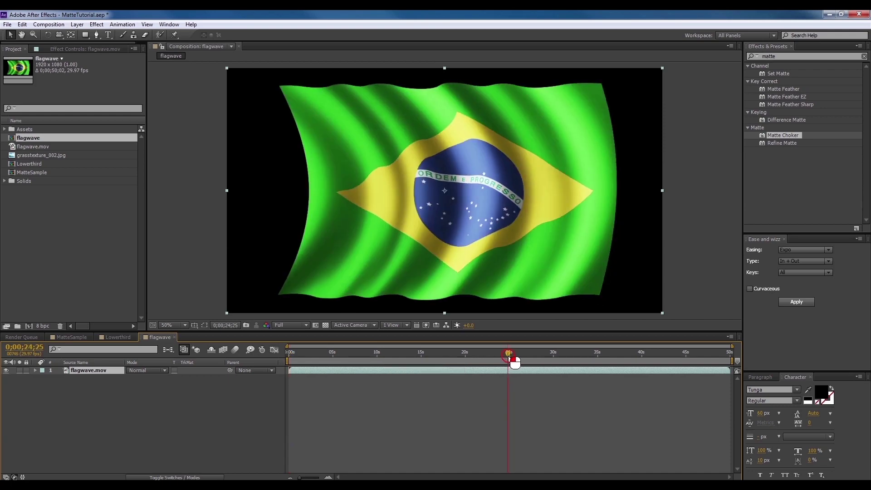
{"action": "key", "text": "Page_Down"}
{"action": "key", "text": "Page_Down"}
{"action": "key", "text": "Page_Down"}
{"action": "key", "text": "Page_Down"}
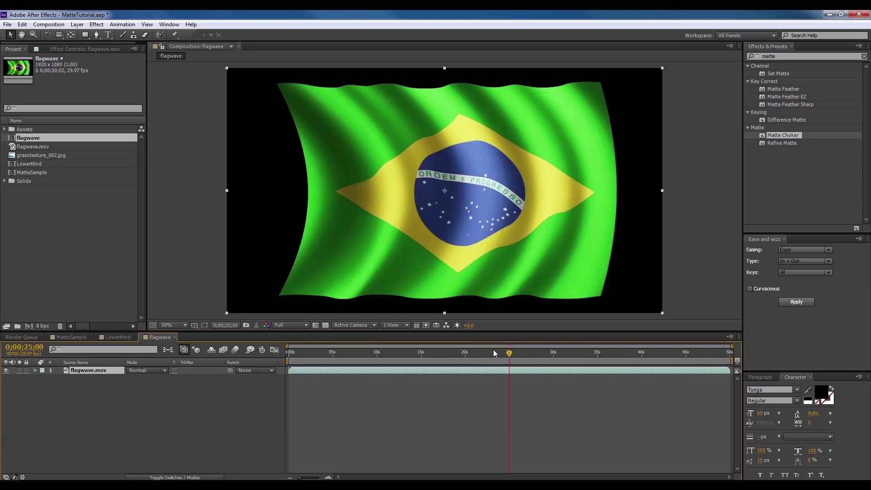
{"action": "key", "text": "ctrl+d"}
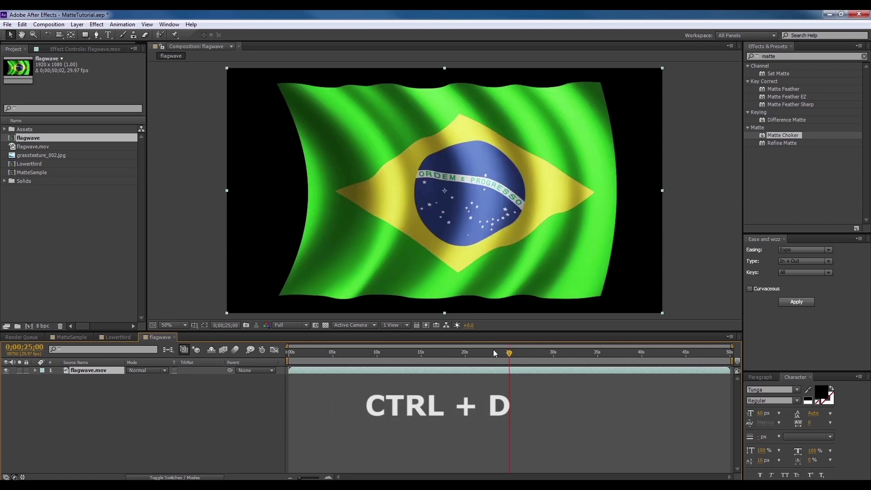
{"action": "key", "text": "ctrl+d"}
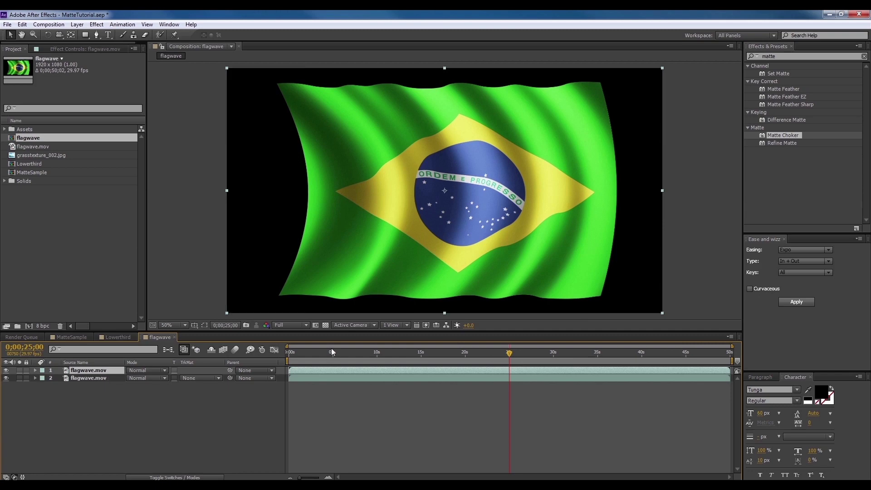
Trim the lower flagwave.mov layer to end at 0;00;25;00 and the upper copy to start at 0;00;25;01.
{"action": "key", "text": "alt+bracketright"}
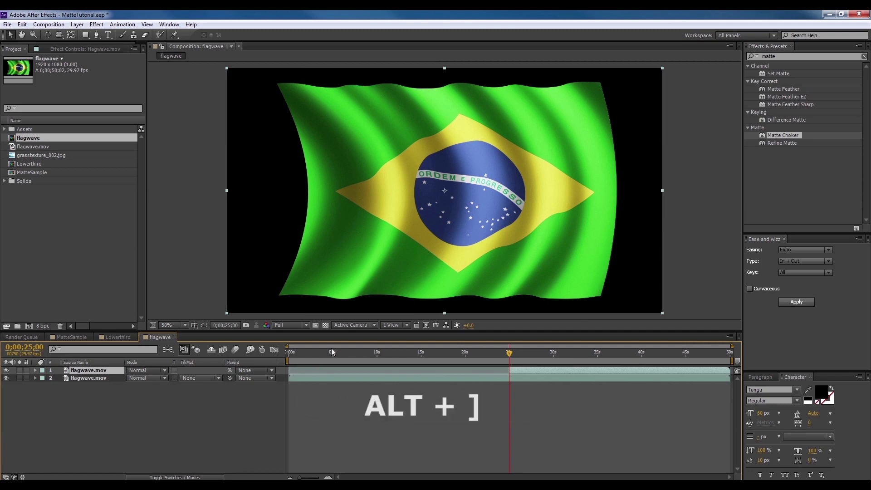
{"action": "left_click", "coordinate": [104, 377]}
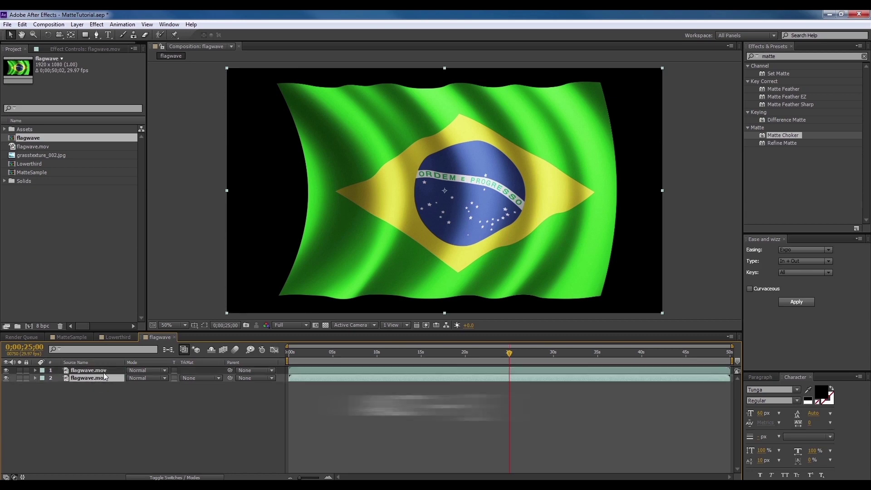
{"action": "key", "text": "alt+bracketright"}
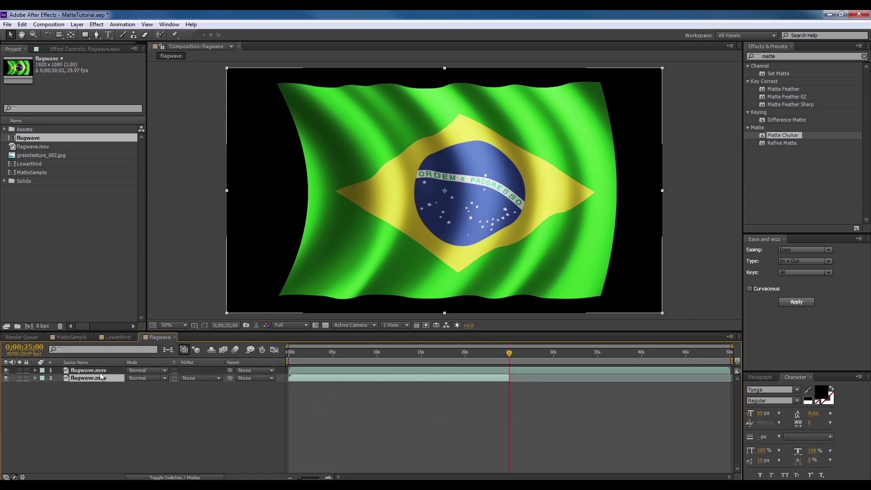
{"action": "left_click", "coordinate": [111, 372]}
{"action": "key", "text": "alt+bracketleft"}
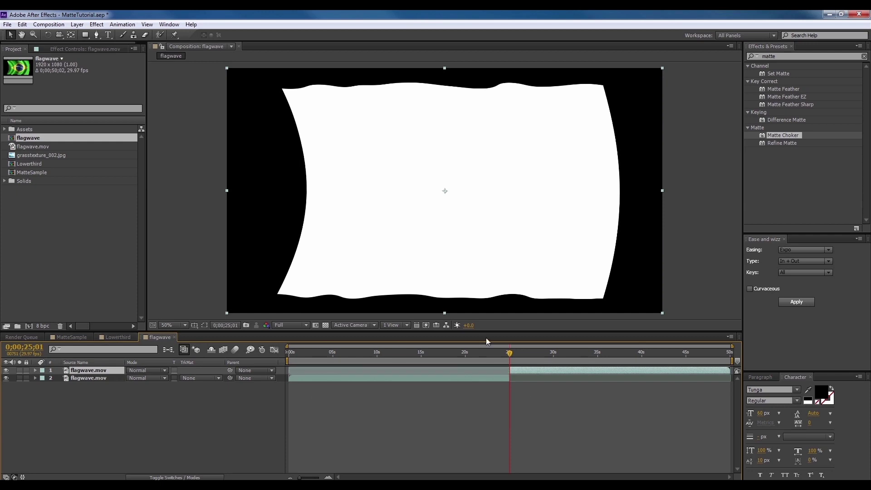
Add grasstexture_002.jpg as the bottom layer, and rename the top flag layer Luma and the grass layer BG.
{"action": "left_click", "coordinate": [59, 194]}
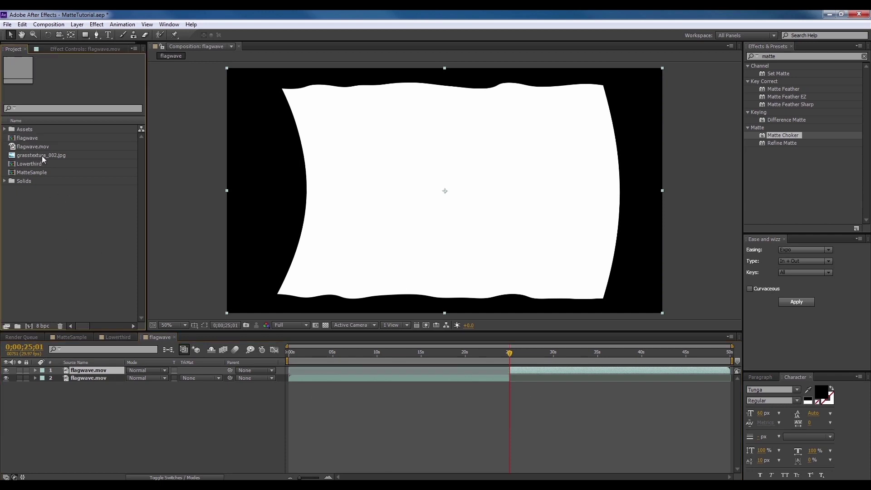
{"action": "left_click_drag", "start_coordinate": [42, 156], "coordinate": [99, 387]}
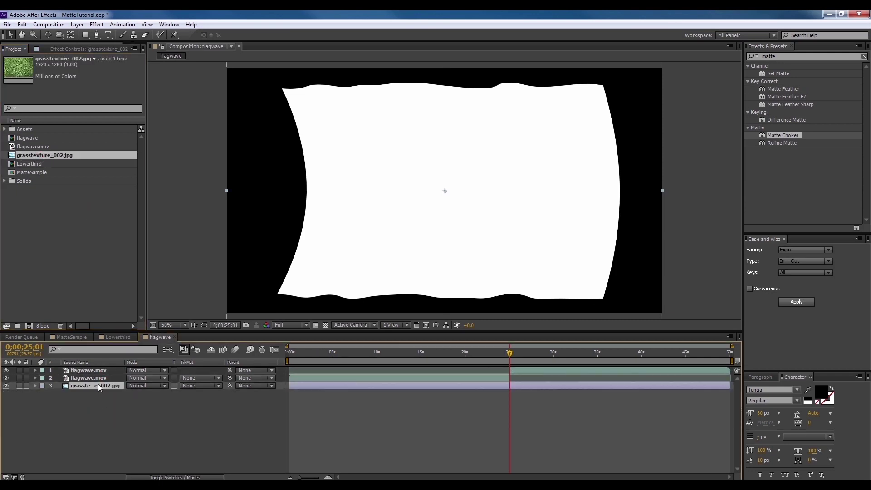
{"action": "left_click", "coordinate": [119, 369]}
{"action": "left_click", "coordinate": [122, 364]}
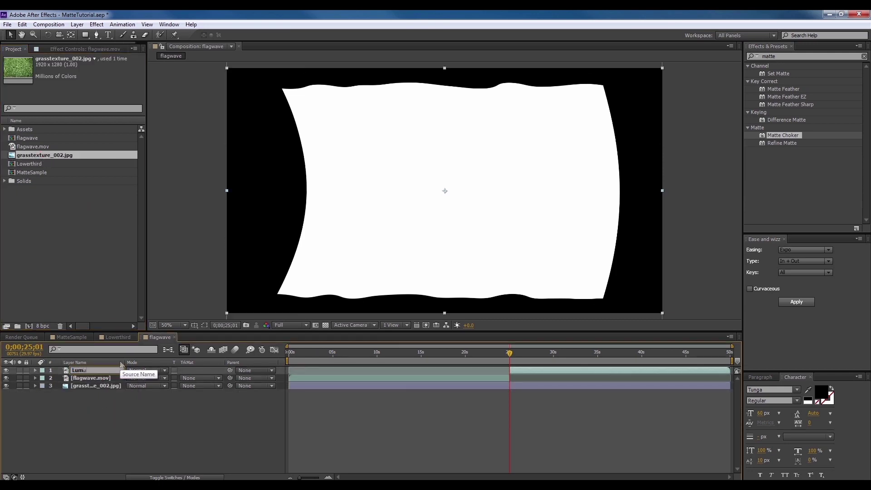
{"action": "left_click", "coordinate": [118, 388]}
{"action": "key", "text": "Return"}
{"action": "type", "text": "BG"}
{"action": "key", "text": "Return"}
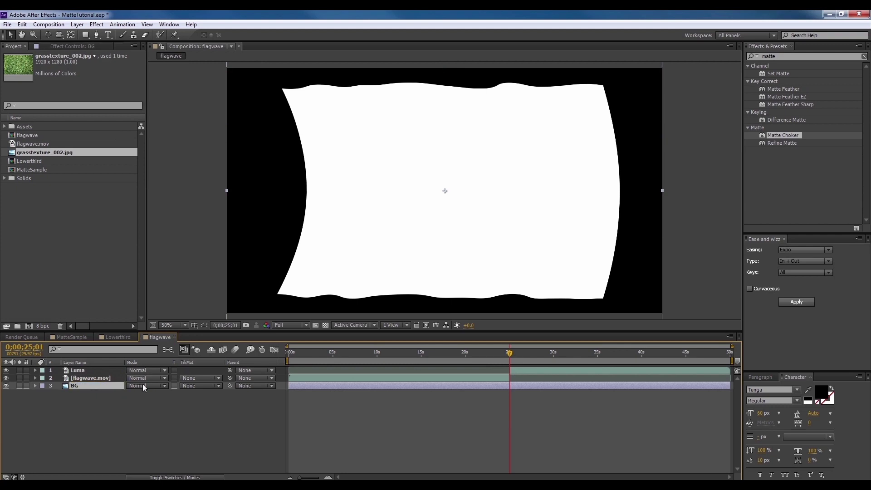
Shift the trimmed Luma layer to start at 0;00;00;00, aligned with the flag layer, and show the layer switches.
{"action": "left_click", "coordinate": [527, 370]}
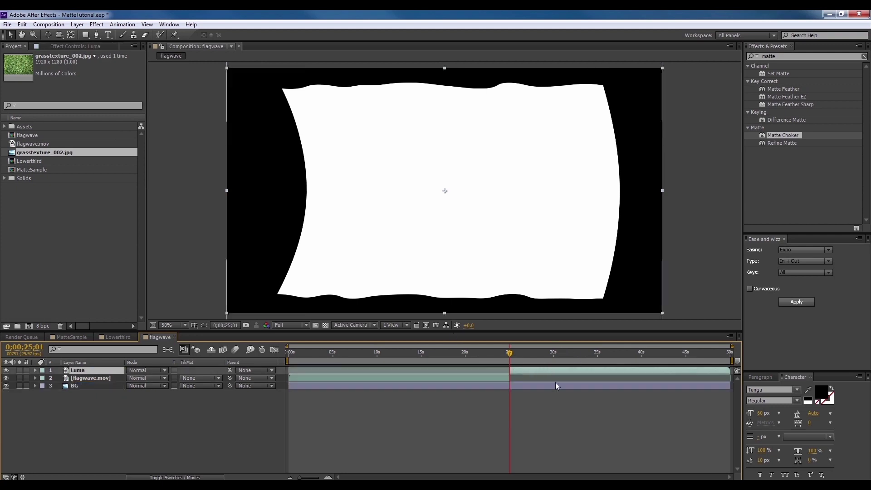
{"action": "left_click_drag", "start_coordinate": [582, 371], "coordinate": [362, 370]}
{"action": "left_click_drag", "start_coordinate": [307, 352], "coordinate": [299, 370]}
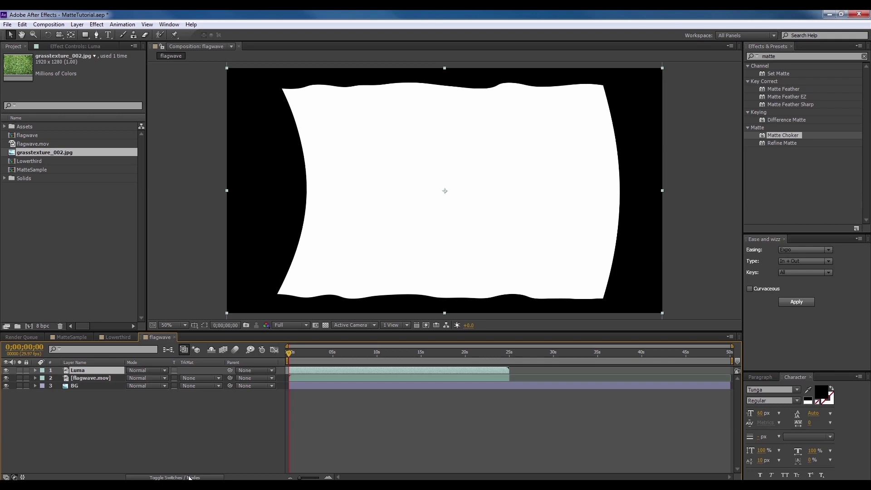
{"action": "left_click", "coordinate": [215, 418]}
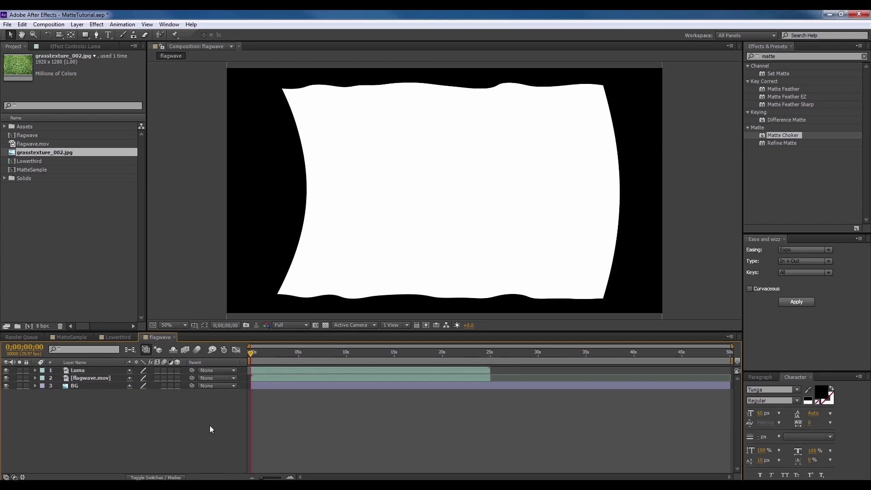
Set the flagwave.mov layer's track matte to Luma Matte "Luma" and scrub to 0;00;13;06 to check the flag over the grass.
{"action": "key", "text": "F4"}
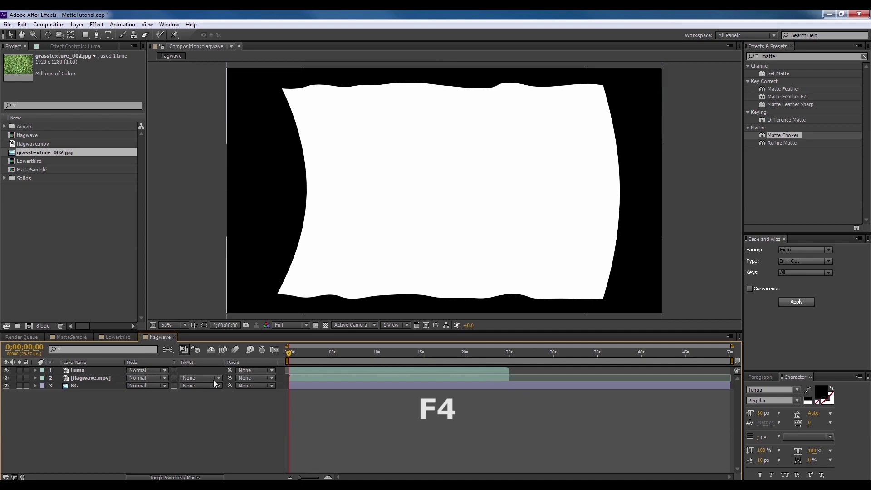
{"action": "left_click", "coordinate": [190, 378]}
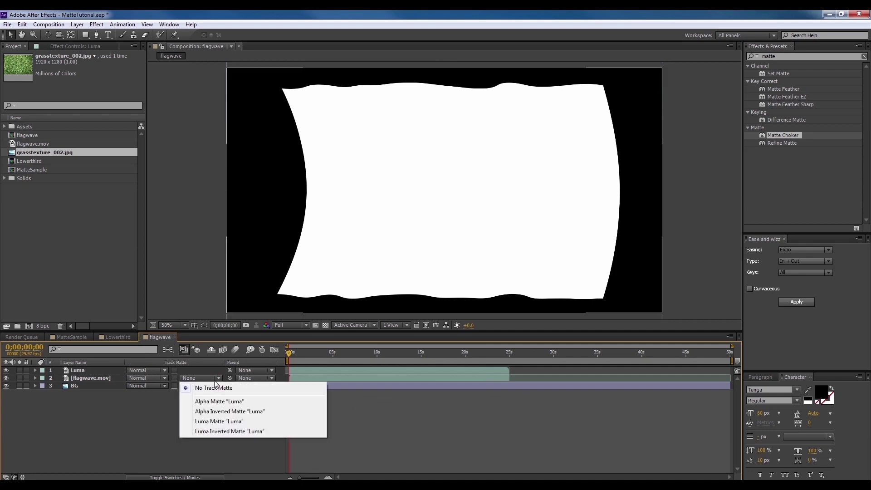
{"action": "left_click", "coordinate": [229, 422]}
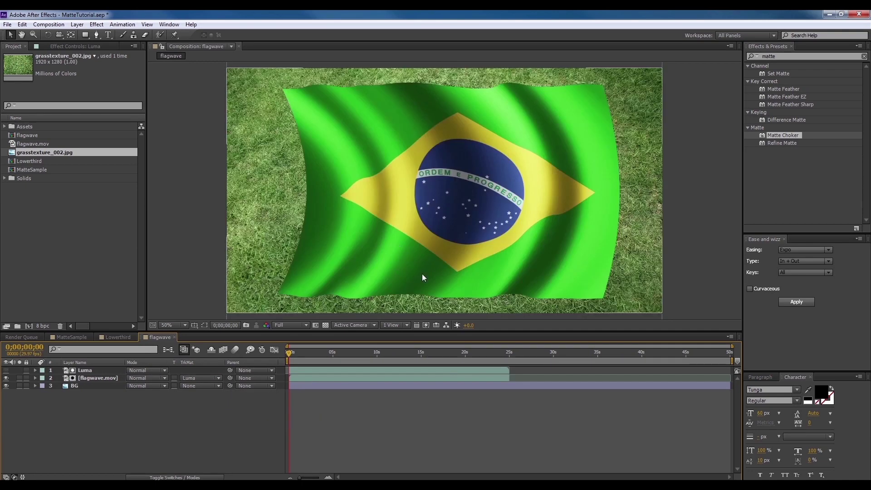
{"action": "left_click", "coordinate": [317, 353]}
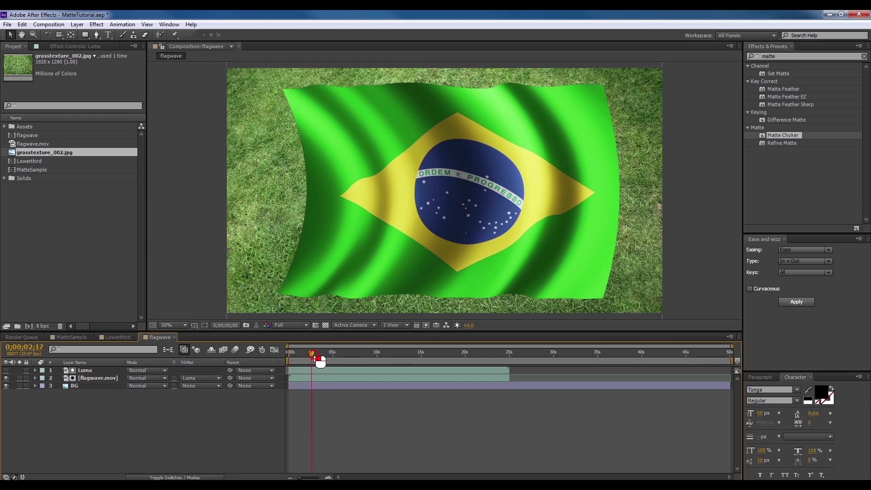
{"action": "left_click_drag", "start_coordinate": [354, 362], "coordinate": [414, 366]}
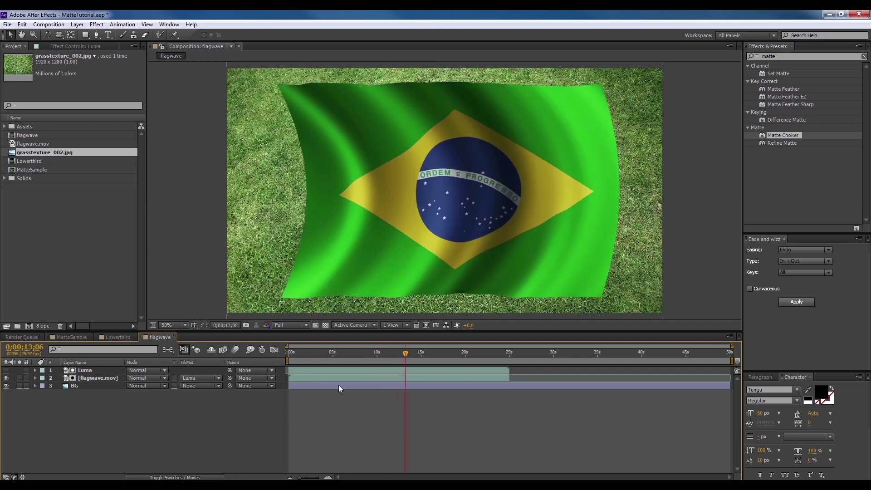
Parent the Luma layer to the flagwave.mov layer and scale flagwave.mov to 54%.
{"action": "left_click_drag", "start_coordinate": [219, 375], "coordinate": [118, 388]}
{"action": "left_click", "coordinate": [114, 379]}
{"action": "key", "text": "s"}
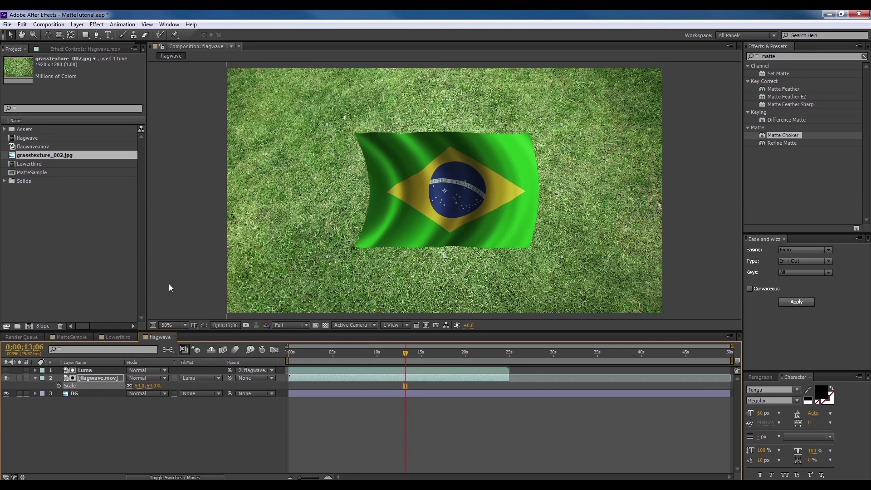
Examine the flag's lower-left edge up close against the transparency grid with the BG layer hidden.
{"action": "scroll", "coordinate": [169, 288], "scroll_direction": "up", "scroll_amount": 2}
{"action": "scroll", "coordinate": [266, 218], "scroll_direction": "up", "scroll_amount": 1}
{"action": "key", "text": "space"}
{"action": "left_click_drag", "start_coordinate": [266, 218], "coordinate": [349, 184]}
{"action": "left_click_drag", "start_coordinate": [377, 263], "coordinate": [362, 273]}
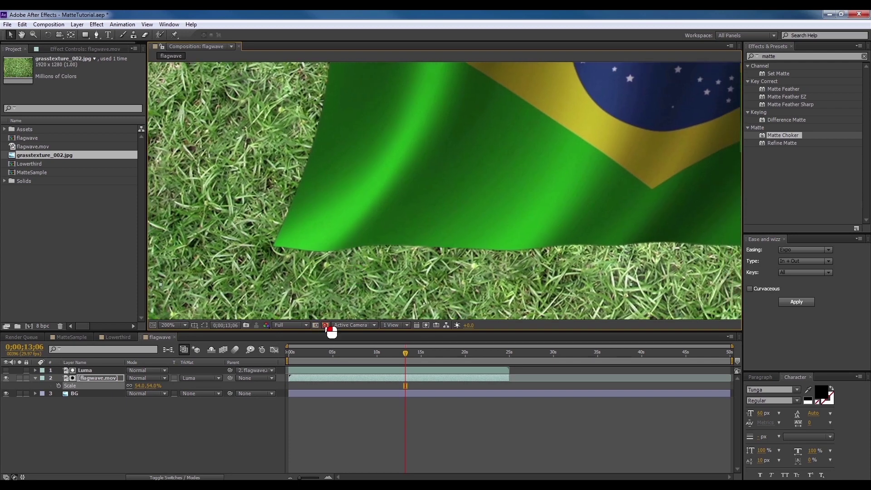
{"action": "left_click", "coordinate": [6, 393]}
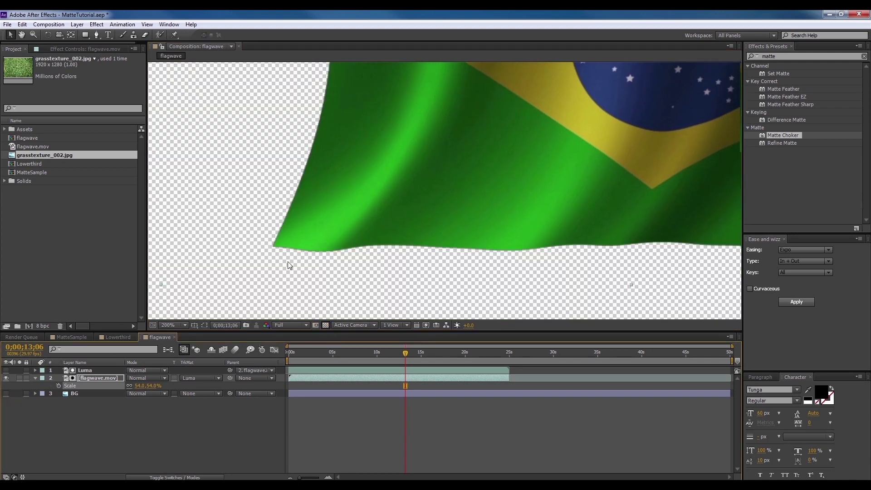
{"action": "key", "text": "space"}
{"action": "left_click_drag", "start_coordinate": [306, 234], "coordinate": [336, 258]}
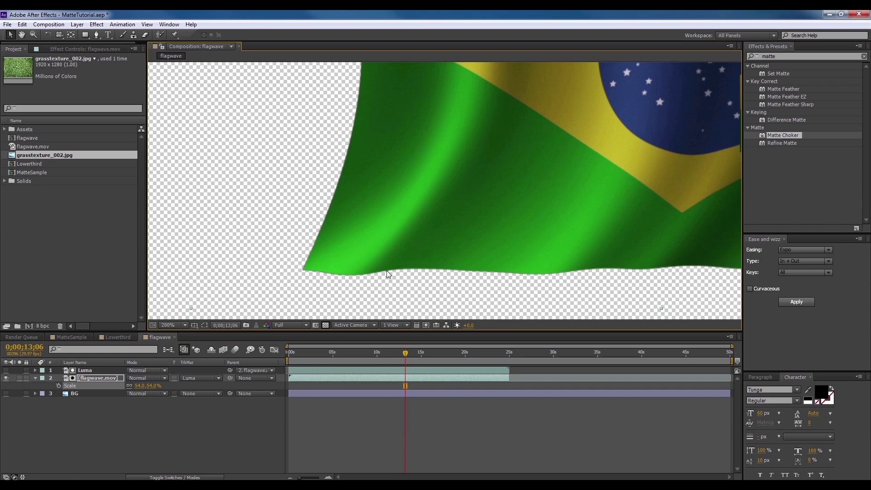
{"action": "scroll", "coordinate": [387, 270], "scroll_direction": "down", "scroll_amount": 3}
Pre-compose the Luma and flagwave.mov layers into Pre-comp 1, moving all attributes into the new composition.
{"action": "left_click", "coordinate": [111, 433]}
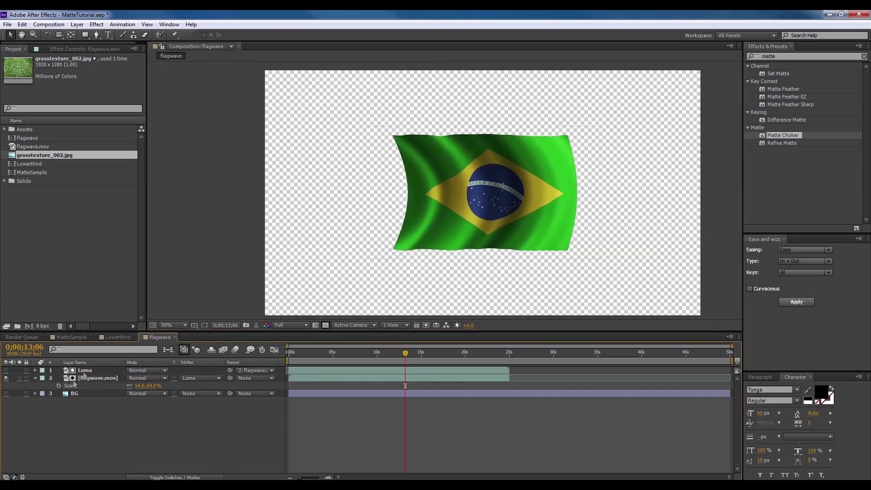
{"action": "left_click", "coordinate": [92, 370]}
{"action": "left_click", "coordinate": [93, 378], "text": "shift"}
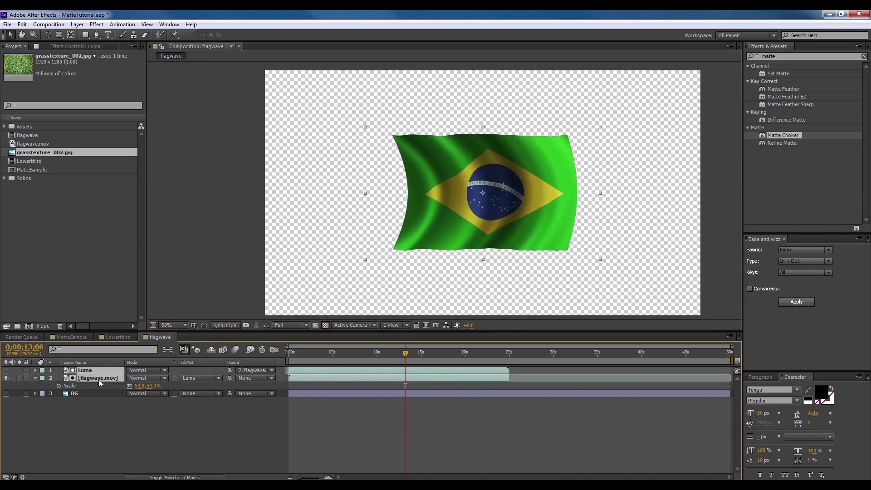
{"action": "key", "text": "ctrl+shift+c"}
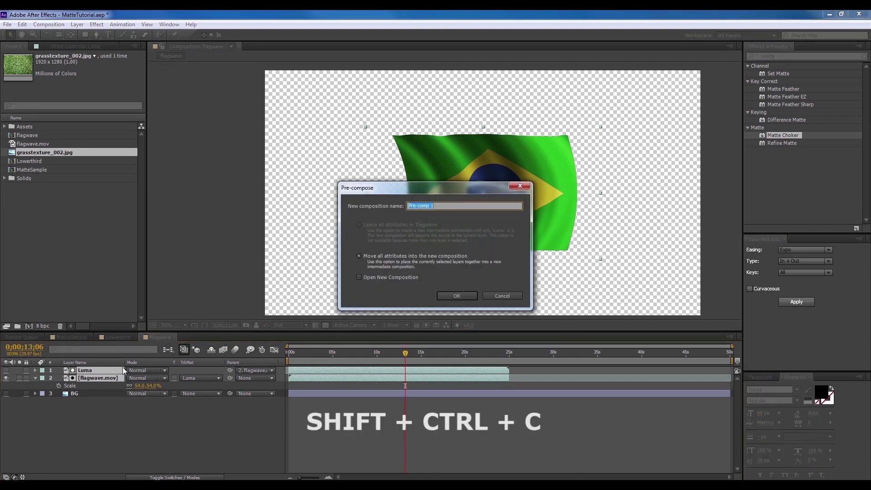
{"action": "left_click", "coordinate": [458, 297]}
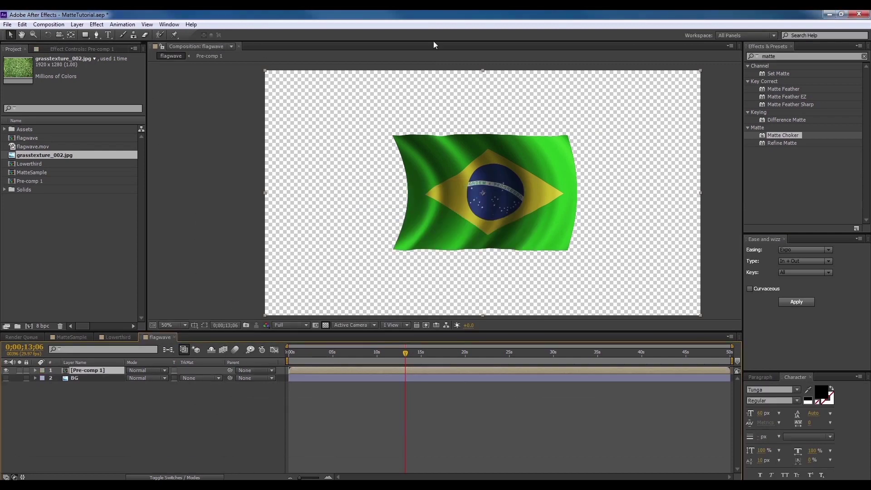
Find the Matte Choker effect and apply it to the Pre-comp 1 layer.
{"action": "left_click", "coordinate": [89, 49]}
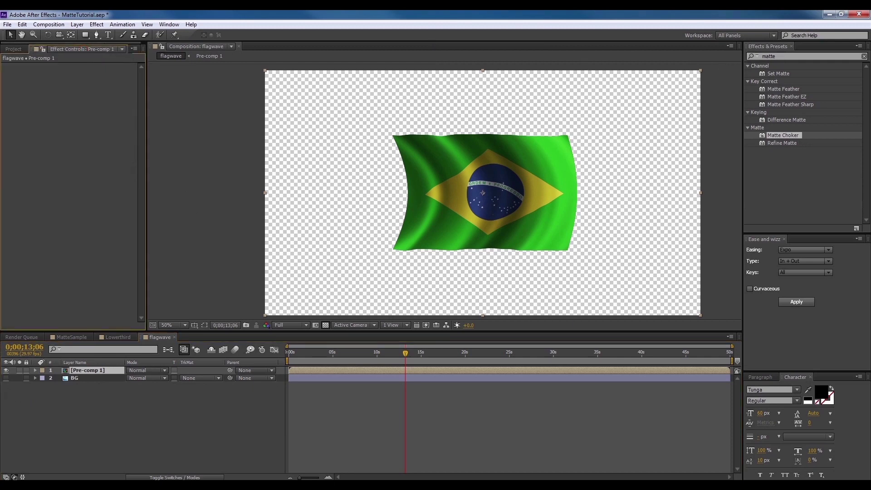
{"action": "left_click_drag", "start_coordinate": [776, 56], "coordinate": [679, 40]}
{"action": "type", "text": "matte "}
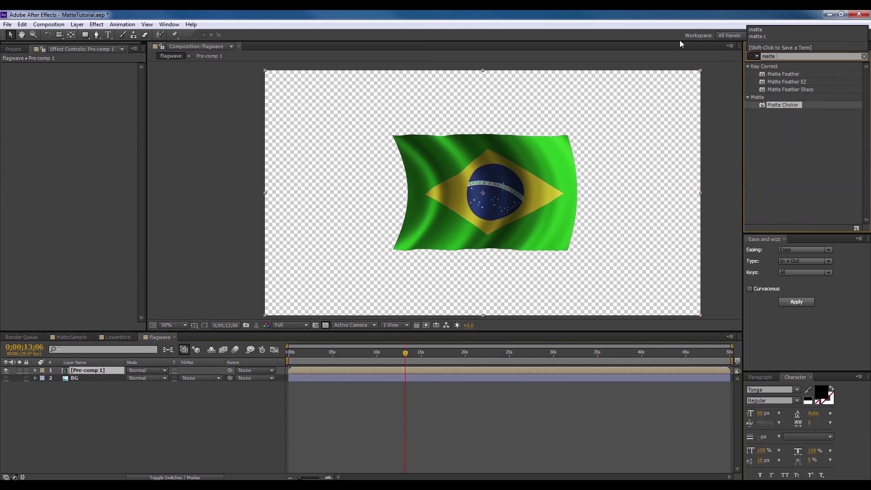
{"action": "type", "text": " ch"}
{"action": "left_click", "coordinate": [786, 69]}
{"action": "left_click_drag", "start_coordinate": [787, 68], "coordinate": [113, 370]}
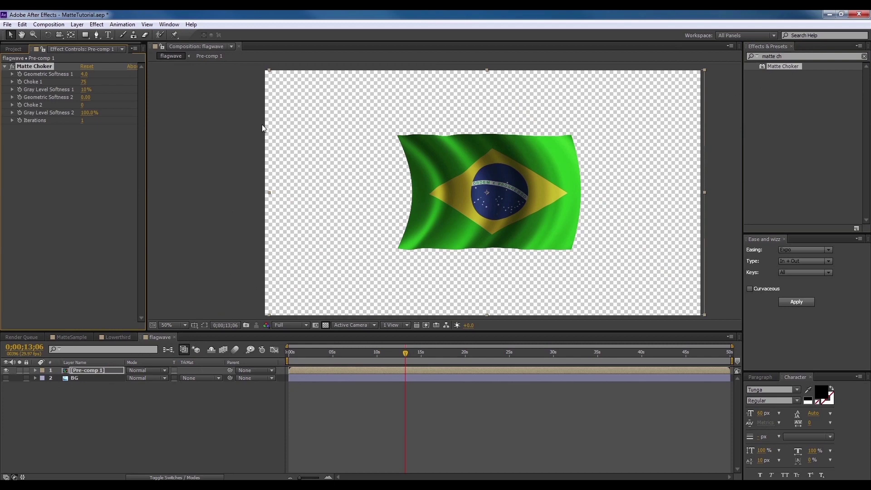
Inspect the choked edge at the flag's lower-left corner and make the BG layer visible again.
{"action": "scroll", "coordinate": [399, 228], "scroll_direction": "up", "scroll_amount": 3}
{"action": "scroll", "coordinate": [396, 138], "scroll_direction": "up", "scroll_amount": 1}
{"action": "key", "text": "space"}
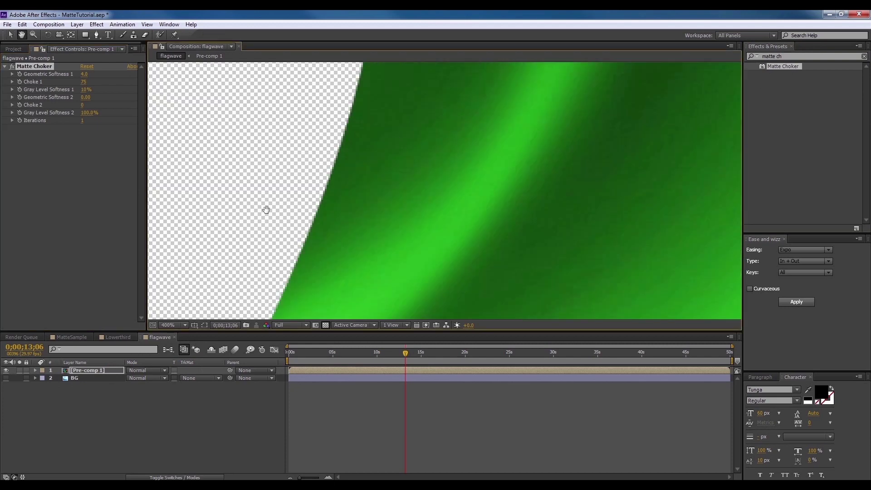
{"action": "left_click_drag", "start_coordinate": [306, 304], "coordinate": [314, 208]}
{"action": "scroll", "coordinate": [284, 181], "scroll_direction": "down", "scroll_amount": 3}
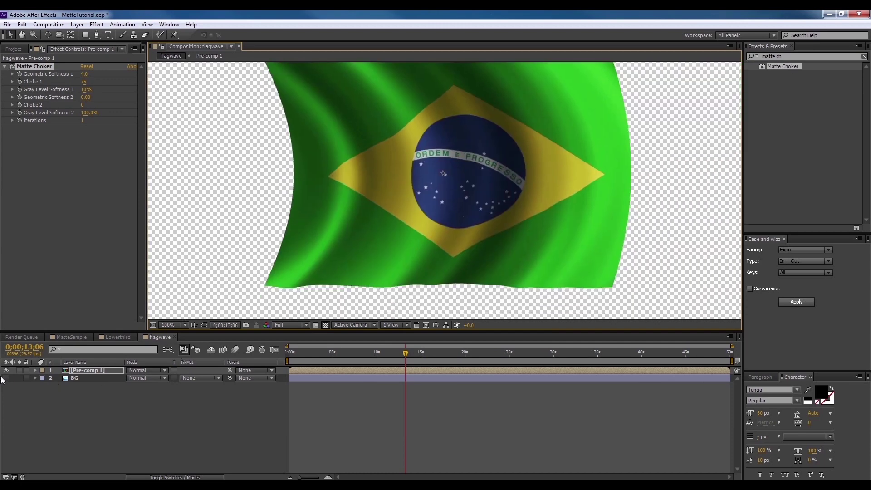
{"action": "left_click", "coordinate": [6, 378]}
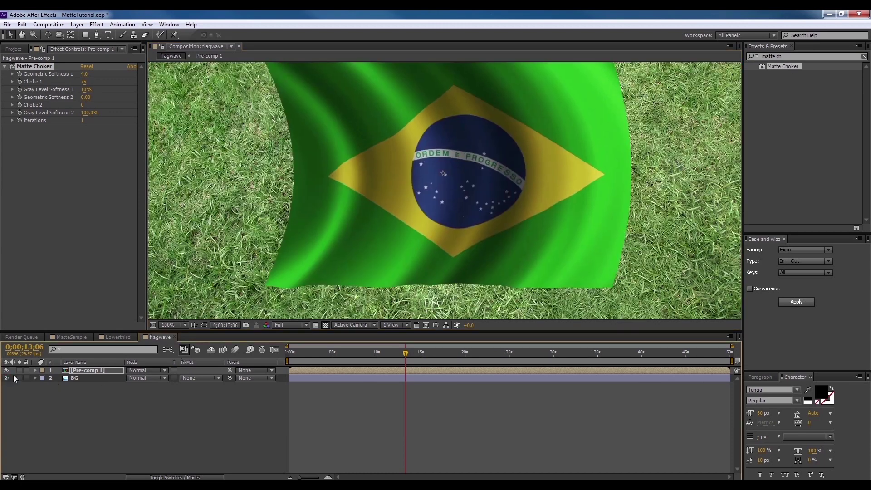
Open the MatteSample composition and examine the shamrock wreath's outer edges for fringing up close.
{"action": "left_click", "coordinate": [73, 337]}
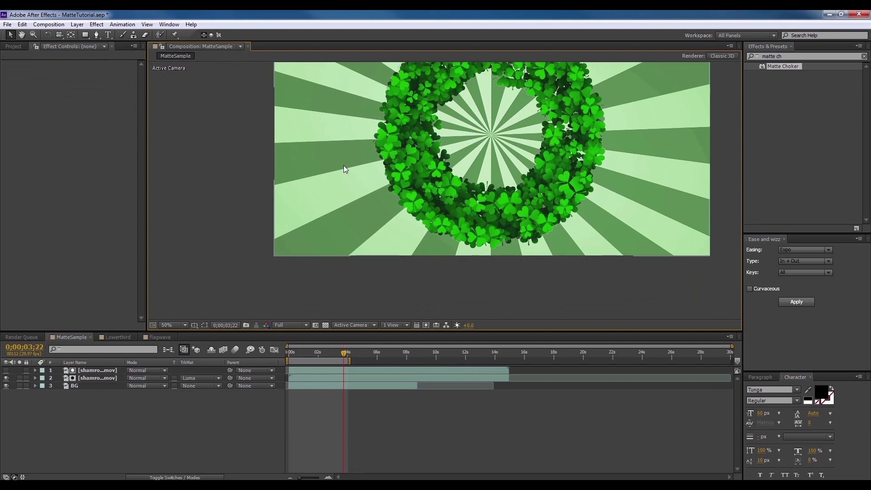
{"action": "scroll", "coordinate": [344, 169], "scroll_direction": "up", "scroll_amount": 2}
{"action": "key", "text": "h"}
{"action": "left_click_drag", "start_coordinate": [245, 218], "coordinate": [408, 179]}
{"action": "key", "text": "v"}
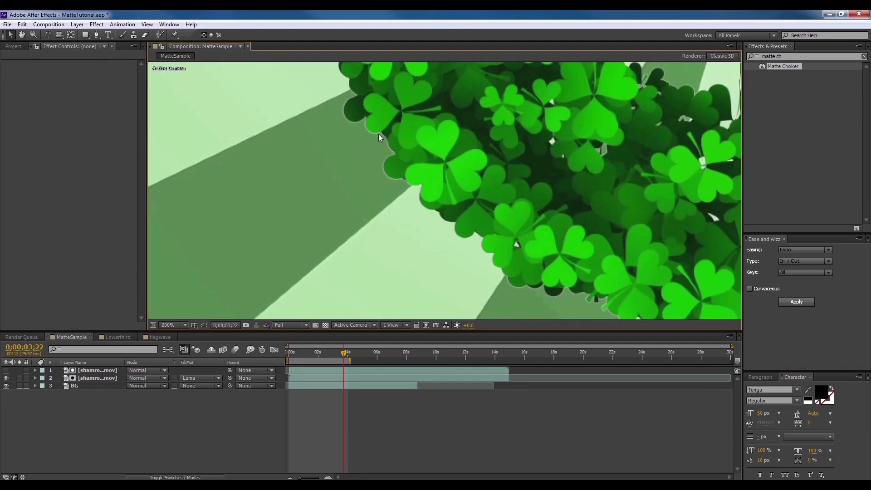
{"action": "key", "text": "h"}
{"action": "scroll", "coordinate": [432, 214], "scroll_direction": "down", "scroll_amount": 4}
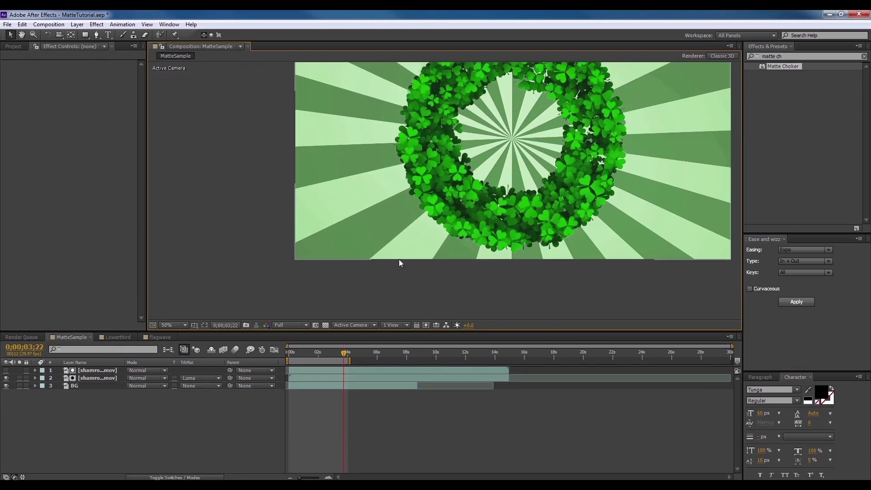
{"action": "left_click_drag", "start_coordinate": [441, 237], "coordinate": [441, 238]}
{"action": "key", "text": "v"}
Pre-compose the two shamrock footage layers into Pre-comp 2, moving all attributes into the new composition.
{"action": "left_click", "coordinate": [100, 378]}
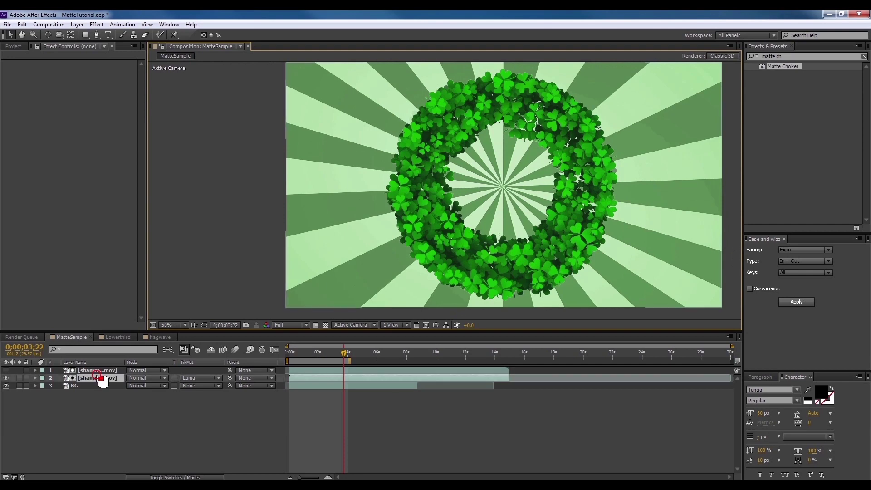
{"action": "left_click", "coordinate": [108, 370], "text": "shift"}
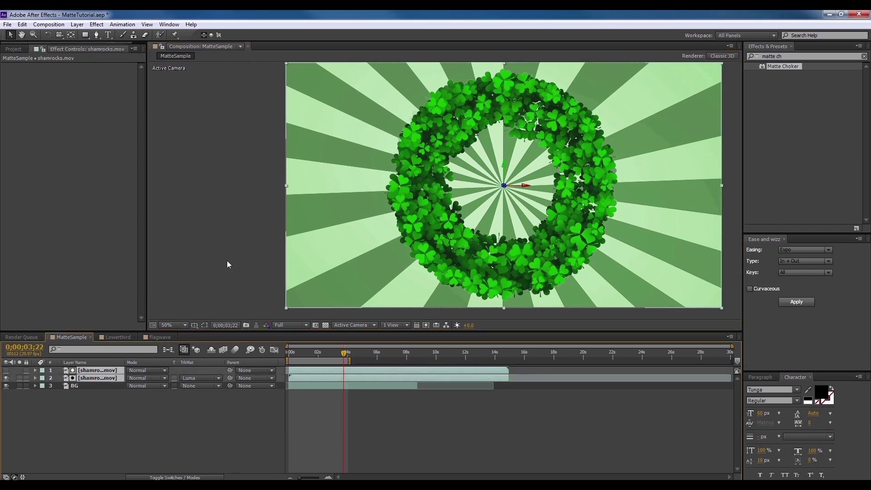
{"action": "key", "text": "ctrl+shift+c"}
{"action": "left_click", "coordinate": [463, 296]}
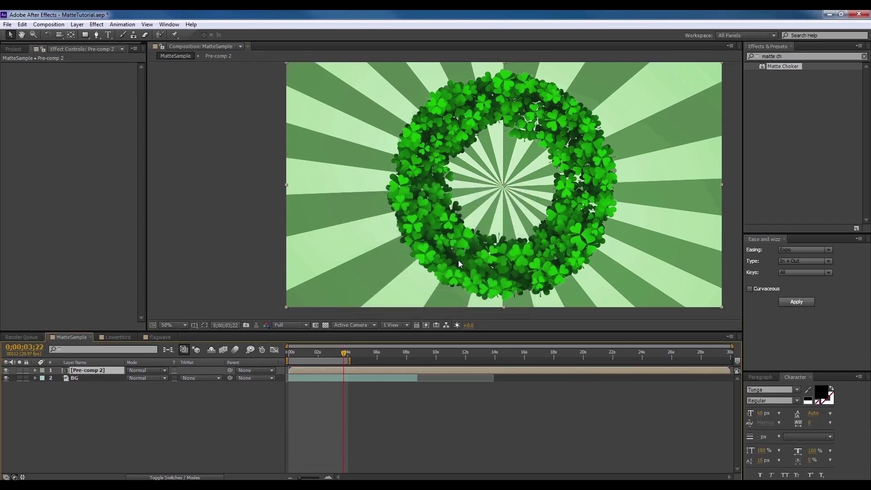
Apply Matte Choker to the Pre-comp 2 layer and inspect the wreath's lower edge at 100% zoom.
{"action": "left_click_drag", "start_coordinate": [794, 70], "coordinate": [102, 371]}
{"action": "key", "text": "h"}
{"action": "left_click_drag", "start_coordinate": [408, 226], "coordinate": [399, 169]}
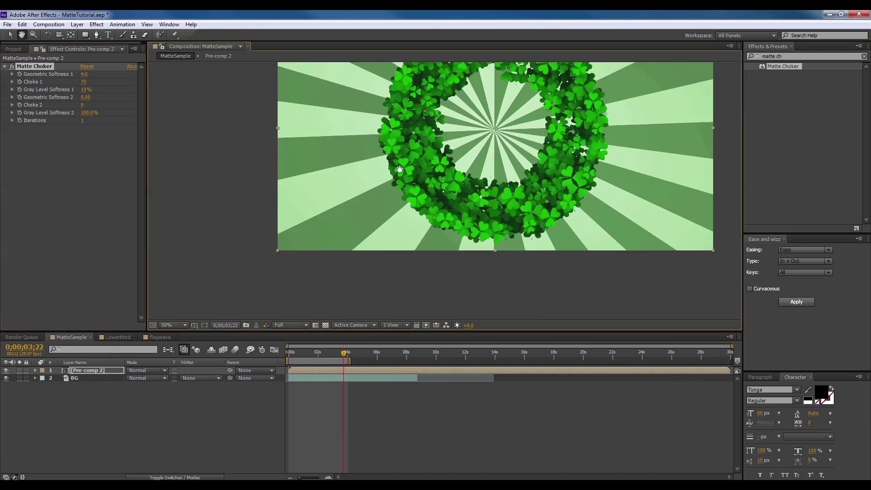
{"action": "key", "text": "period"}
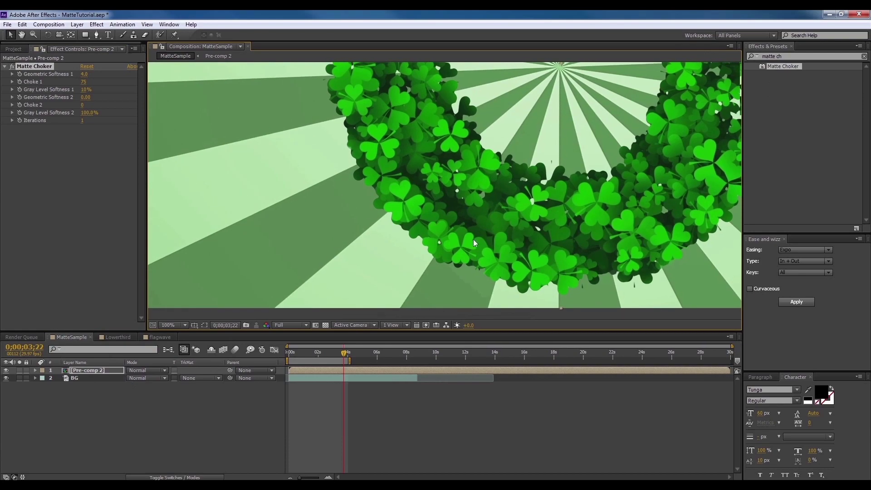
{"action": "left_click_drag", "start_coordinate": [672, 235], "coordinate": [642, 265]}
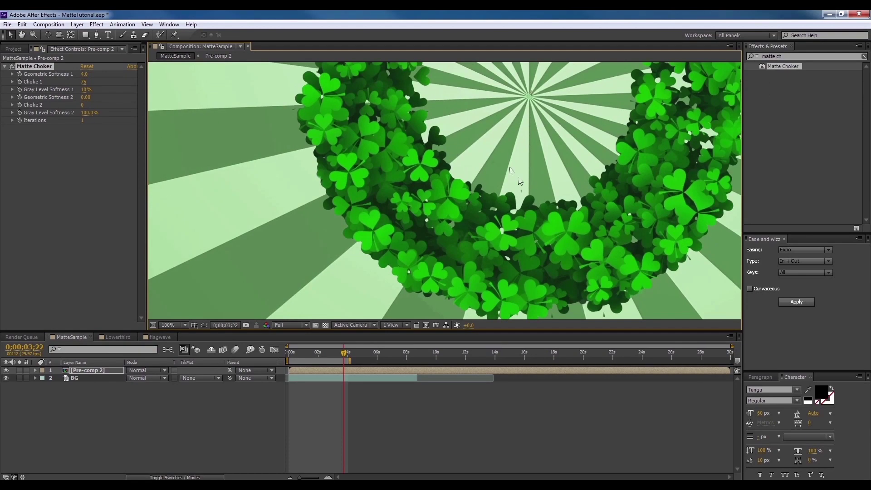
Set Matte Choker's Geometric Softness 1 to 0.1 on the wreath pre-comp.
{"action": "left_click", "coordinate": [83, 75]}
{"action": "type", "text": "0.1"}
{"action": "key", "text": "Return"}
{"action": "left_click_drag", "start_coordinate": [438, 147], "coordinate": [420, 130]}
Set Matte Choker's Choke 1 to 43 and Gray Level Softness 1 to 2%.
{"action": "mouse_move", "coordinate": [82, 82]}
{"action": "left_mouse_down"}
{"action": "mouse_move", "coordinate": [92, 83]}
{"action": "mouse_move", "coordinate": [72, 89]}
{"action": "left_mouse_up"}
{"action": "left_click_drag", "start_coordinate": [342, 148], "coordinate": [333, 110]}
{"action": "left_click", "coordinate": [87, 89]}
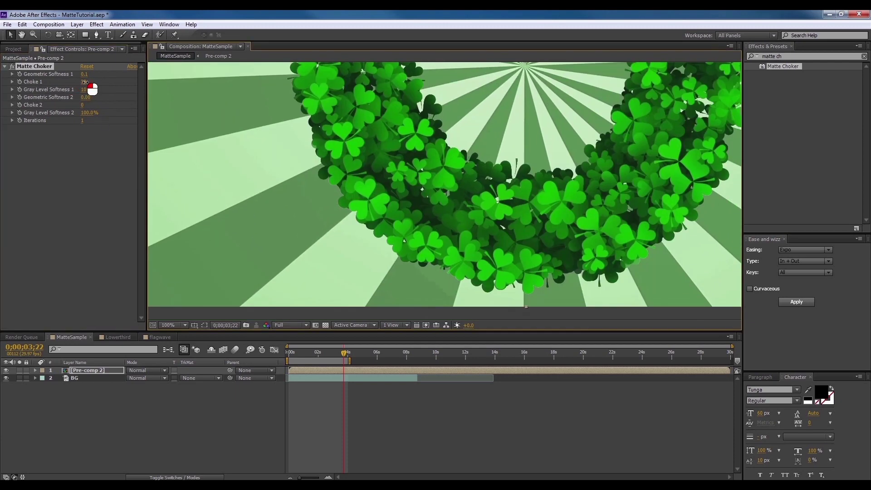
{"action": "type", "text": "2"}
{"action": "key", "text": "Return"}
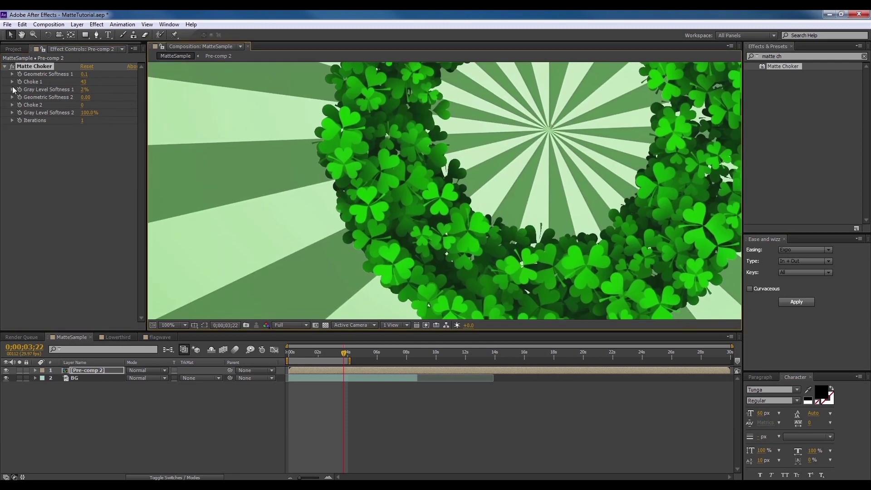
Compare the wreath's outer edge up close with Matte Choker turned off and on.
{"action": "key", "text": "h"}
{"action": "scroll", "coordinate": [293, 195], "scroll_direction": "up", "scroll_amount": 1}
{"action": "left_click_drag", "start_coordinate": [292, 195], "coordinate": [292, 97]}
{"action": "left_click", "coordinate": [12, 67]}
{"action": "left_click", "coordinate": [13, 67]}
Set Matte Choker's Gray Level Softness 1 to 20% and Choke 1 to 110.
{"action": "left_click_drag", "start_coordinate": [85, 82], "coordinate": [116, 83]}
{"action": "left_click_drag", "start_coordinate": [85, 90], "coordinate": [99, 91]}
{"action": "left_click", "coordinate": [86, 89]}
{"action": "type", "text": "20"}
{"action": "key", "text": "Return"}
{"action": "left_click", "coordinate": [84, 82]}
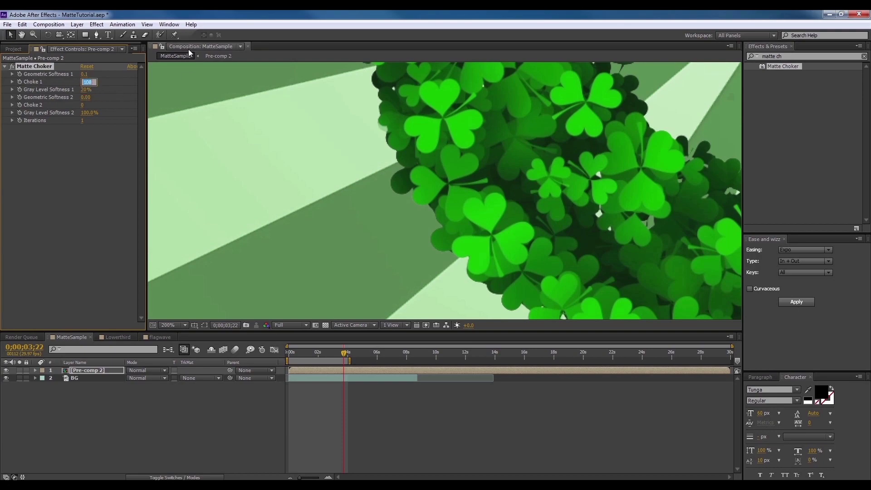
{"action": "type", "text": "110"}
{"action": "key", "text": "Return"}
Toggle Matte Choker to recheck the edges around the wreath at 100% zoom.
{"action": "scroll", "coordinate": [436, 263], "scroll_direction": "down", "scroll_amount": 2}
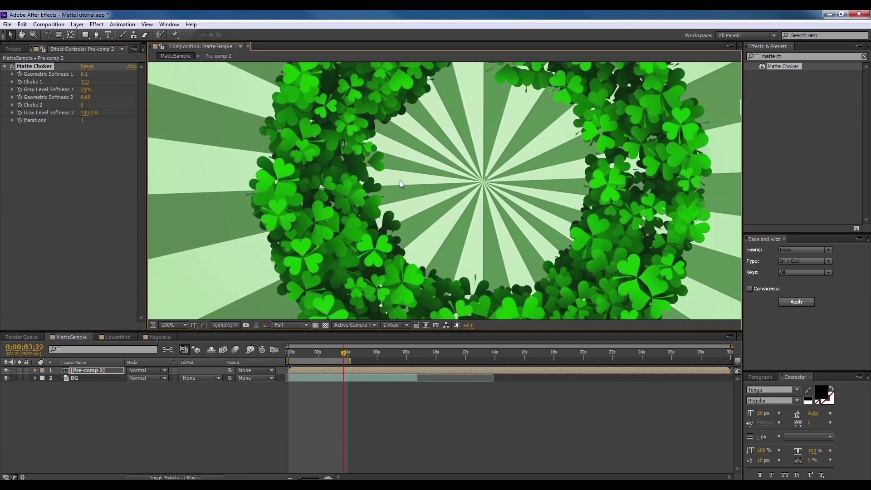
{"action": "left_click", "coordinate": [13, 67]}
{"action": "left_click_drag", "start_coordinate": [478, 196], "coordinate": [428, 256]}
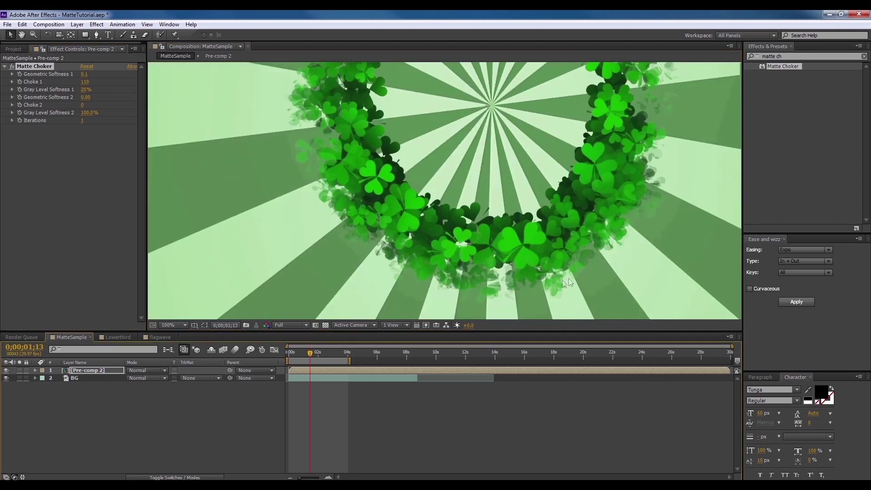
Check the upper wreath at 0;00;01;13 over the transparency grid, hiding the BG layer temporarily.
{"action": "left_click_drag", "start_coordinate": [652, 78], "coordinate": [525, 208]}
{"action": "left_click_drag", "start_coordinate": [269, 73], "coordinate": [405, 117]}
{"action": "left_click", "coordinate": [326, 325]}
{"action": "left_click", "coordinate": [6, 378]}
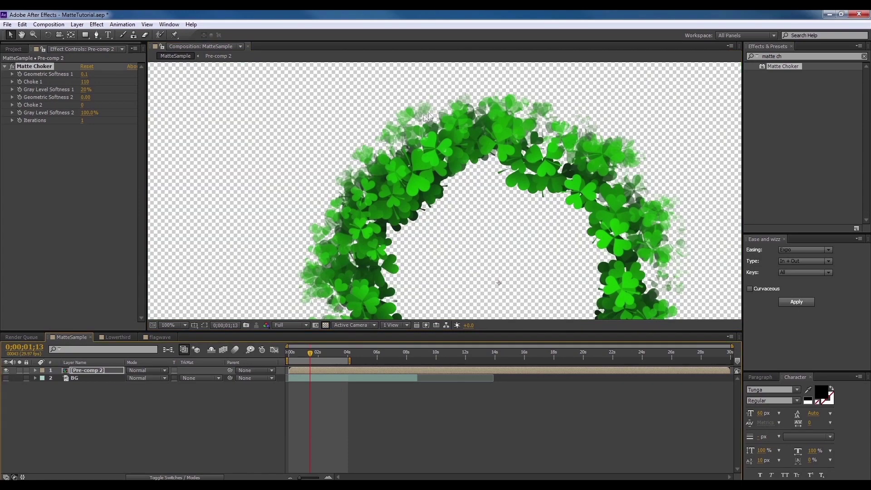
{"action": "left_click", "coordinate": [6, 378]}
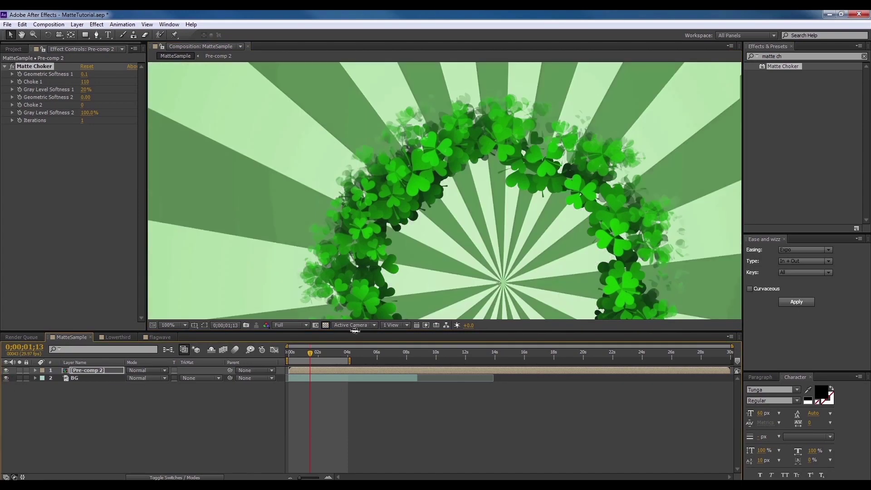
Switch to the Lowerthird composition and move the current time to 0;00;03;21.
{"action": "left_click", "coordinate": [118, 337]}
{"action": "left_click", "coordinate": [375, 354]}
{"action": "left_click", "coordinate": [391, 356]}
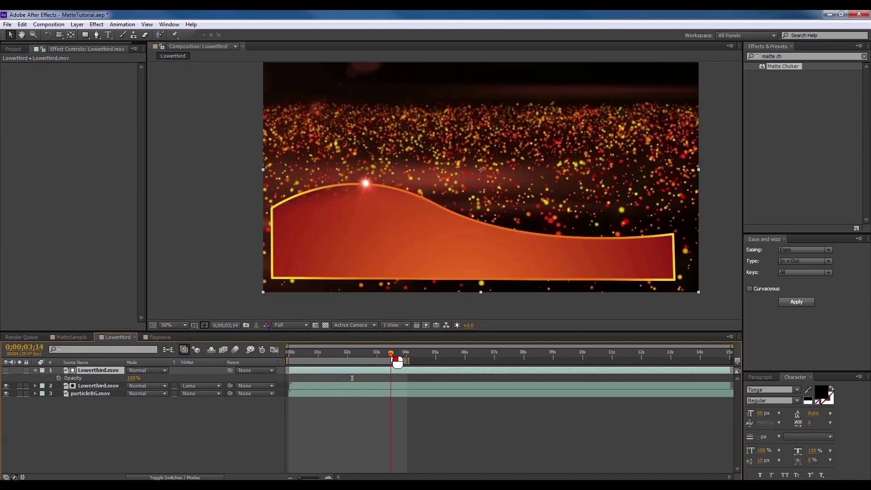
{"action": "left_click", "coordinate": [399, 357]}
{"action": "left_click_drag", "start_coordinate": [398, 356], "coordinate": [398, 357]}
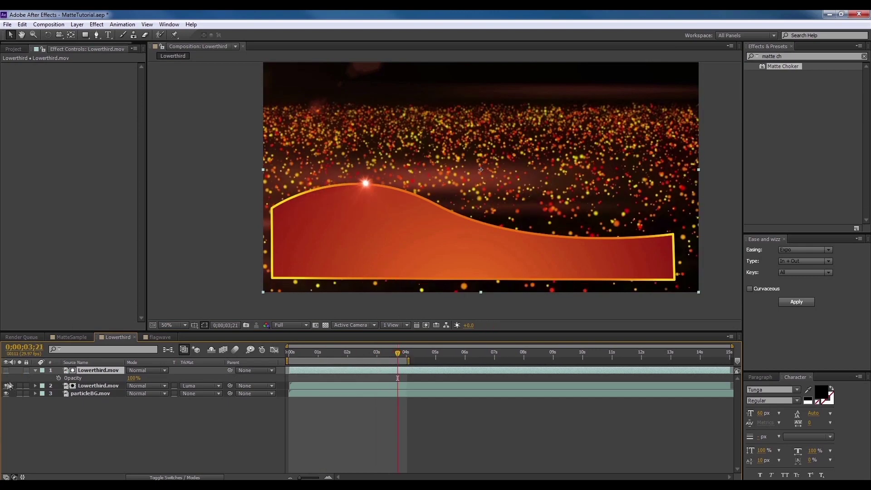
Show the lower third's matte layer, apply the Exposure effect to it and set Exposure to -1.50.
{"action": "left_click", "coordinate": [6, 370]}
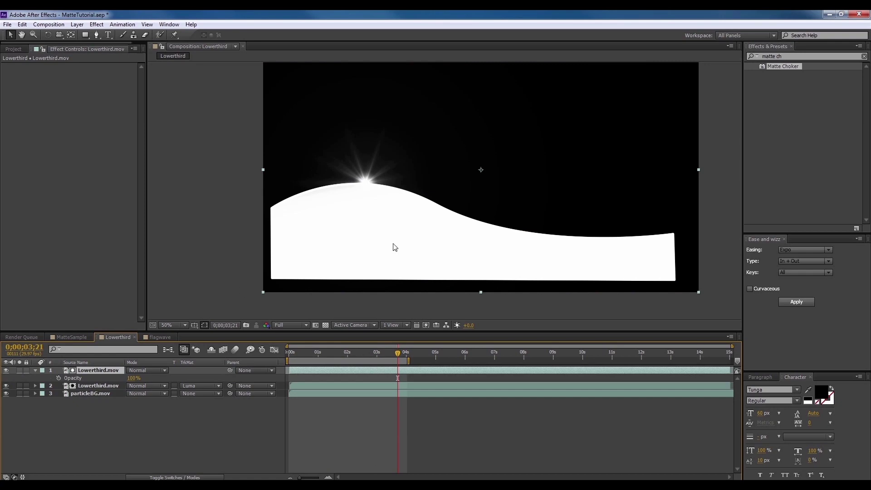
{"action": "right_click", "coordinate": [67, 112]}
{"action": "left_click", "coordinate": [121, 259]}
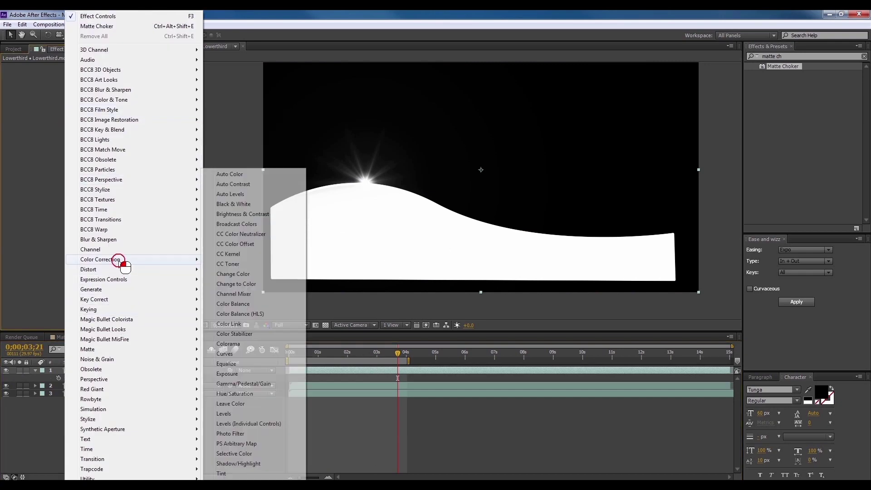
{"action": "left_click", "coordinate": [247, 373]}
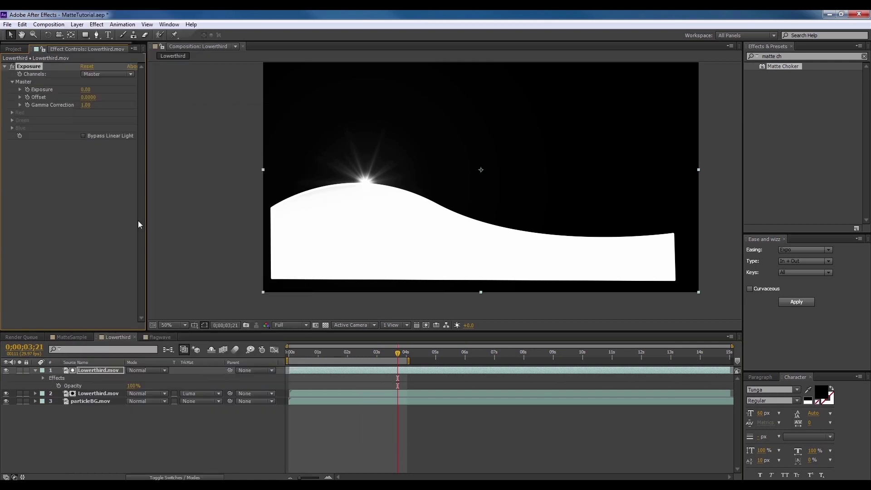
{"action": "mouse_move", "coordinate": [85, 90]}
{"action": "left_mouse_down"}
{"action": "mouse_move", "coordinate": [49, 93]}
{"action": "mouse_move", "coordinate": [87, 91]}
{"action": "mouse_move", "coordinate": [72, 92]}
{"action": "left_mouse_up"}
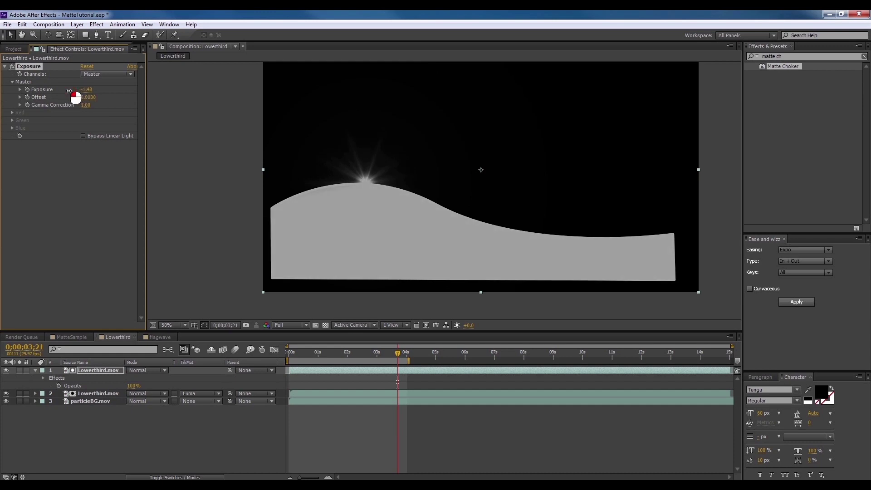
{"action": "left_click", "coordinate": [109, 213]}
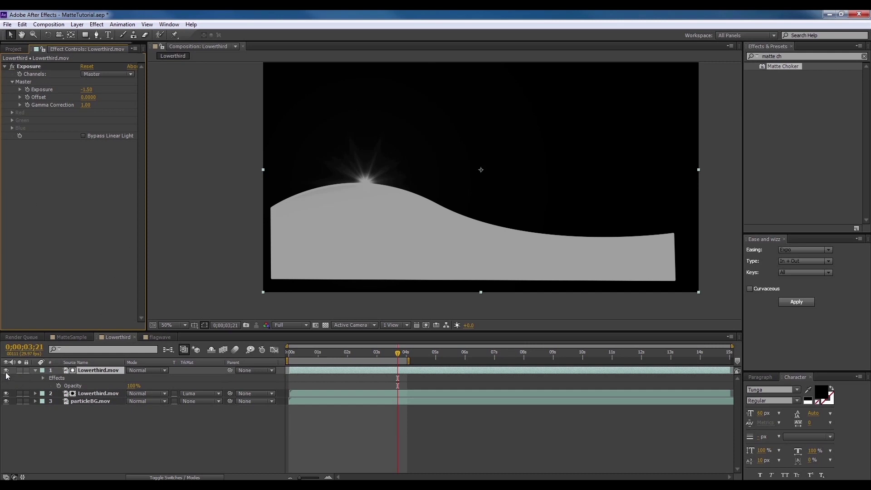
Hide the matte and particleBG.mov layers to examine the lower third over the transparency grid.
{"action": "left_click", "coordinate": [6, 371]}
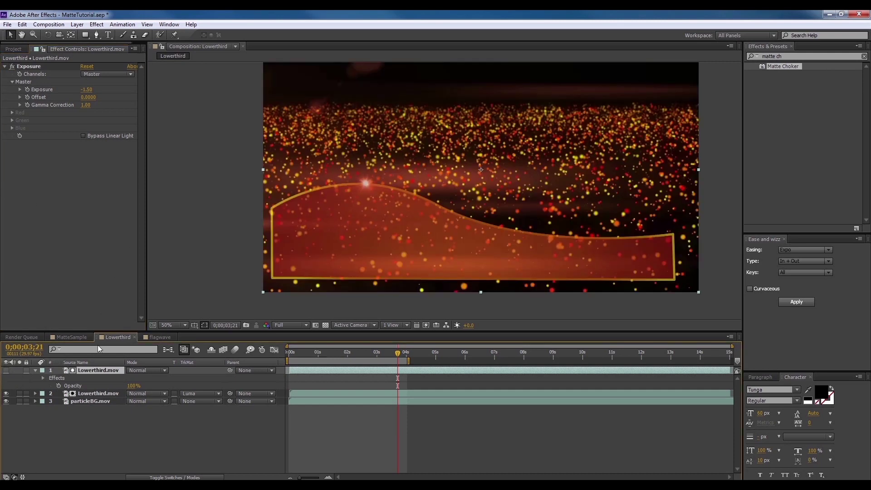
{"action": "left_click", "coordinate": [5, 401]}
{"action": "left_click", "coordinate": [325, 325]}
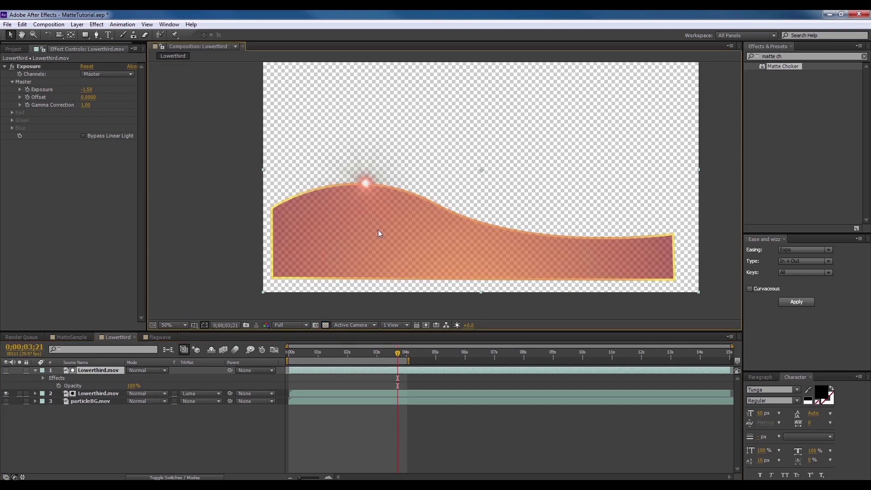
Disable the Exposure effect on the matte layer and show particleBG.mov again.
{"action": "left_click", "coordinate": [95, 372]}
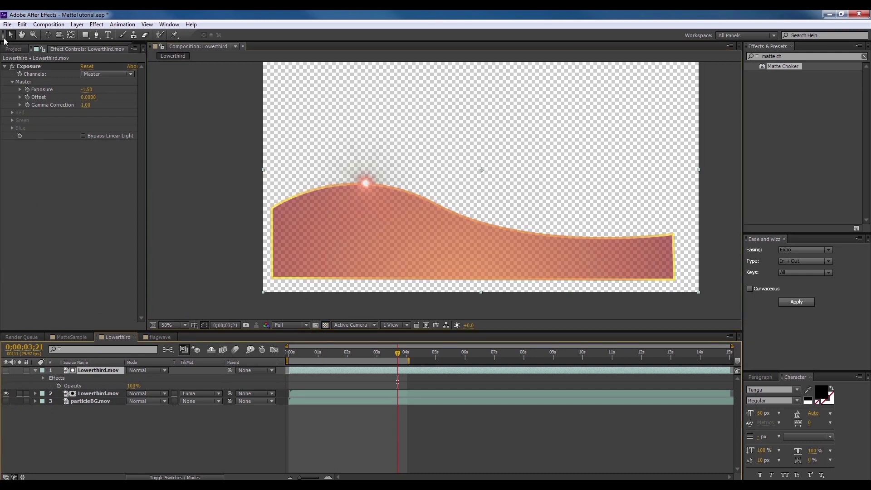
{"action": "left_click", "coordinate": [13, 66]}
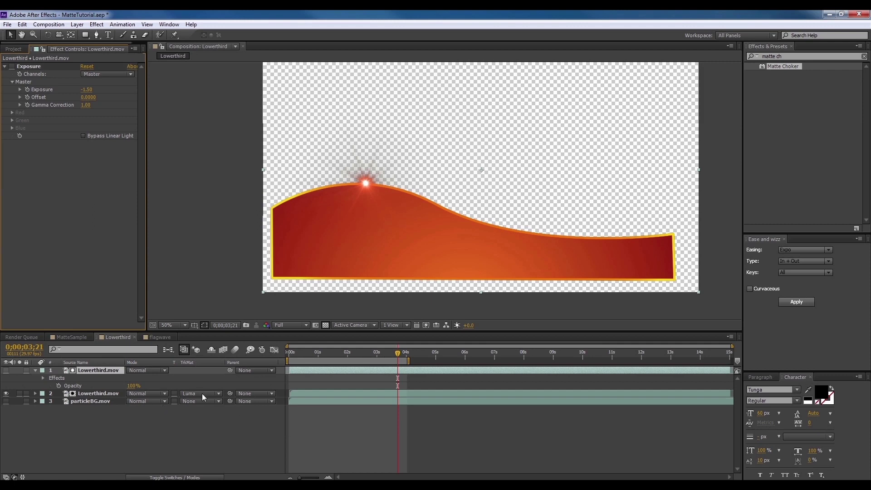
{"action": "left_click", "coordinate": [219, 395]}
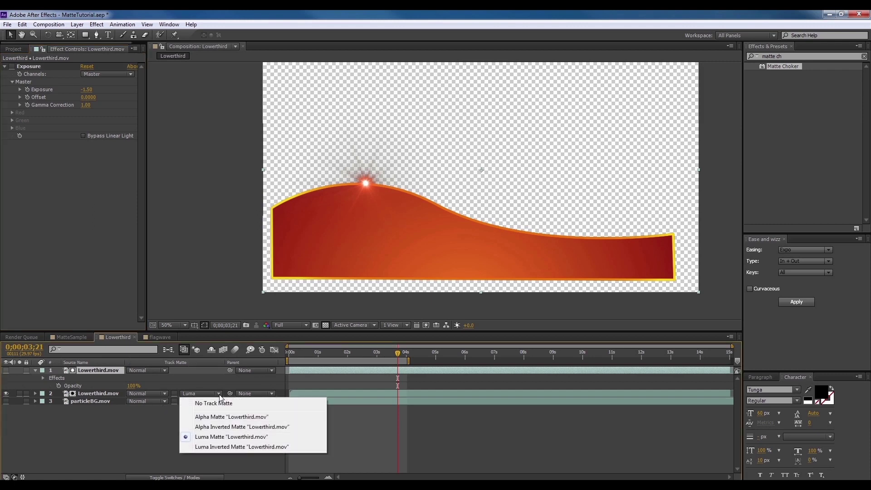
{"action": "left_click", "coordinate": [126, 426]}
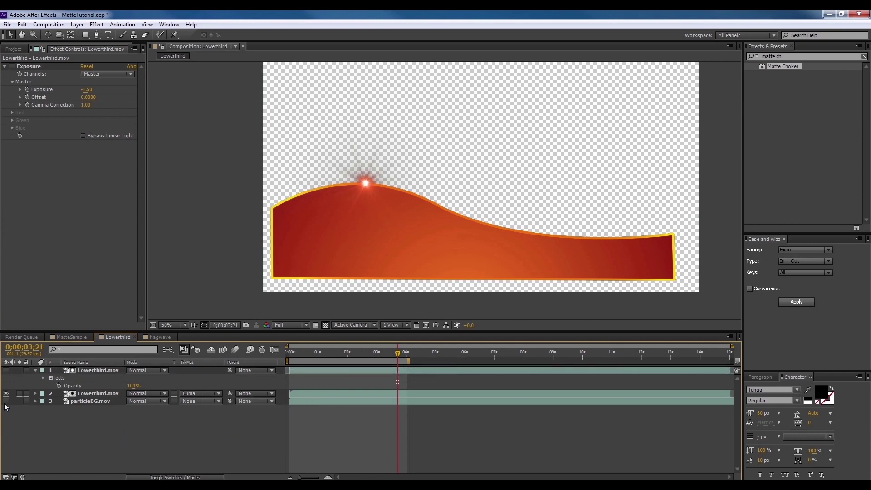
{"action": "left_click", "coordinate": [6, 402]}
Try a Luma Inverted Matte on the visible Lowerthird.mov layer.
{"action": "left_click", "coordinate": [208, 393]}
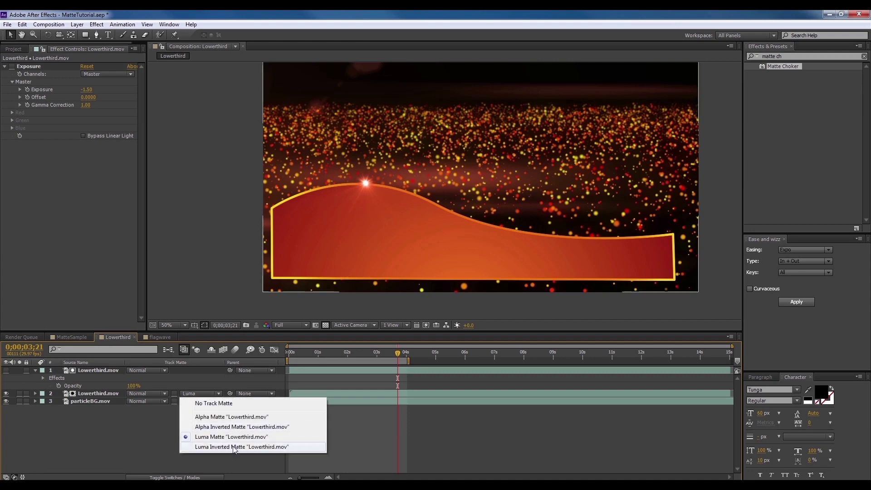
{"action": "left_click", "coordinate": [233, 448]}
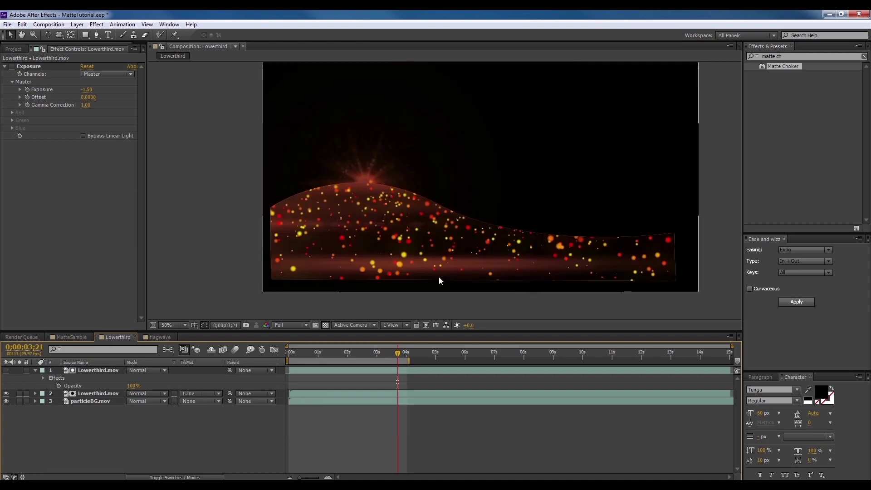
{"action": "left_click", "coordinate": [19, 402]}
{"action": "left_click", "coordinate": [19, 404]}
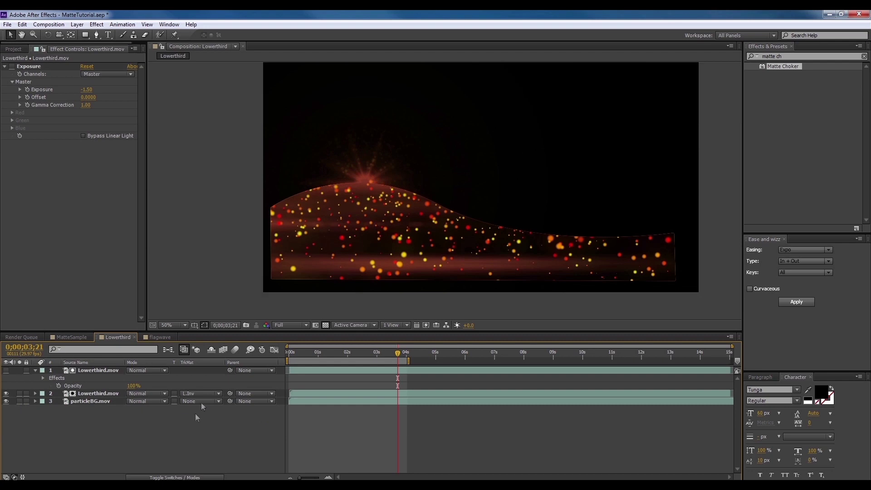
Set the visible Lowerthird.mov layer's track matte to Alpha Matte and collapse the matte layer's properties.
{"action": "left_click", "coordinate": [218, 393]}
{"action": "left_click", "coordinate": [212, 416]}
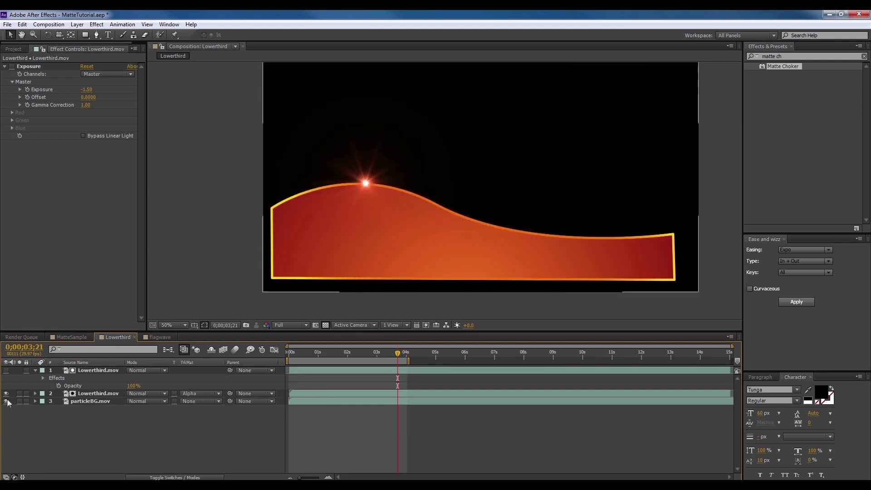
{"action": "left_click", "coordinate": [35, 371]}
Add a new, empty shape layer to the Lowerthird composition.
{"action": "right_click", "coordinate": [190, 204]}
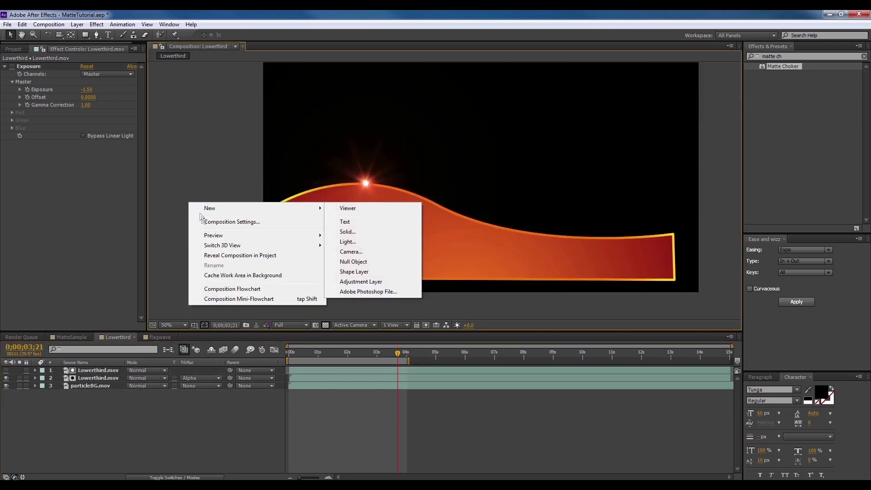
{"action": "mouse_move", "coordinate": [289, 211]}
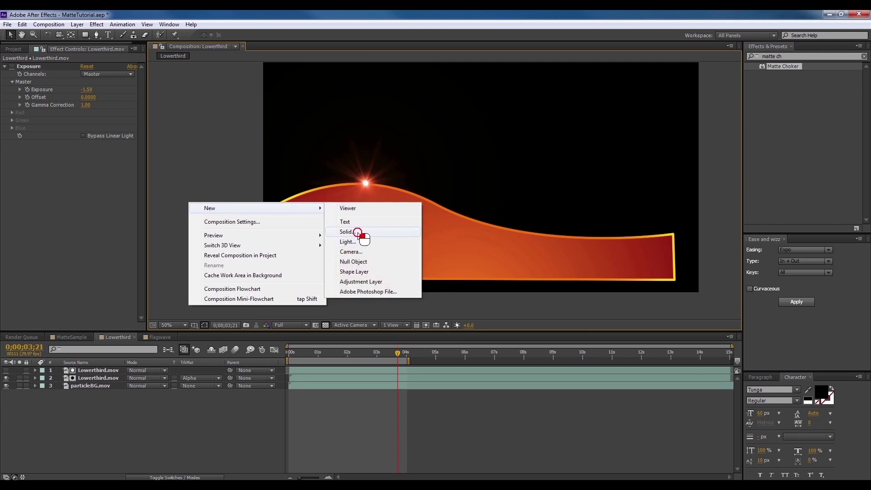
{"action": "left_click", "coordinate": [359, 271]}
{"action": "key", "text": "q"}
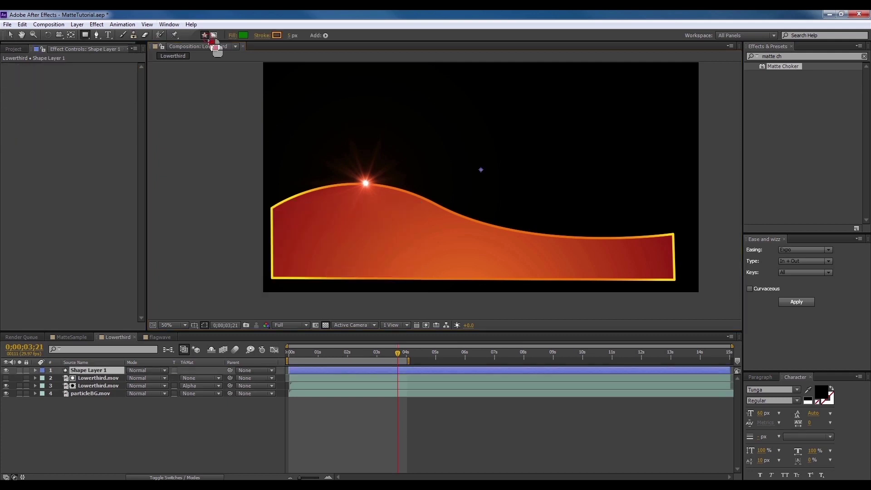
Draw a green five-pointed star on the shape layer and position it over the left part of the lower third.
{"action": "left_click_drag", "start_coordinate": [361, 88], "coordinate": [479, 206]}
{"action": "key", "text": "ctrl+z"}
{"action": "left_click_drag", "start_coordinate": [87, 36], "coordinate": [111, 75]}
{"action": "left_click_drag", "start_coordinate": [404, 212], "coordinate": [355, 250]}
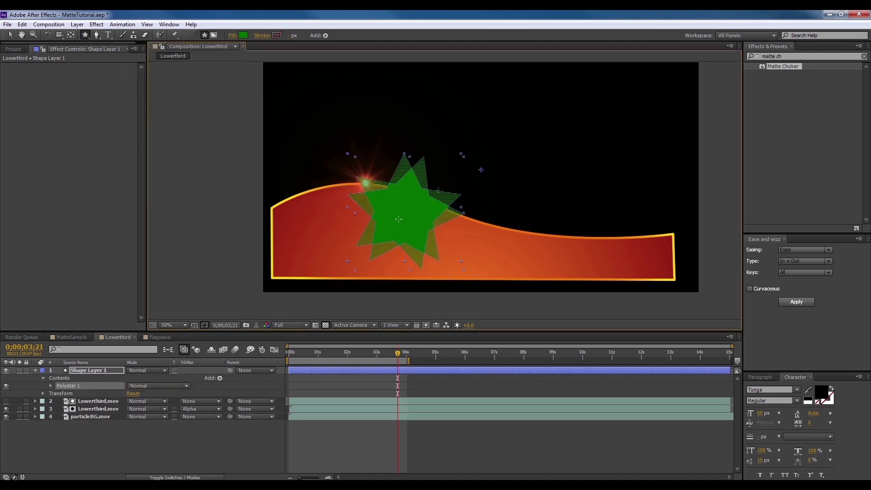
{"action": "key", "text": "v"}
{"action": "left_click_drag", "start_coordinate": [401, 206], "coordinate": [348, 227]}
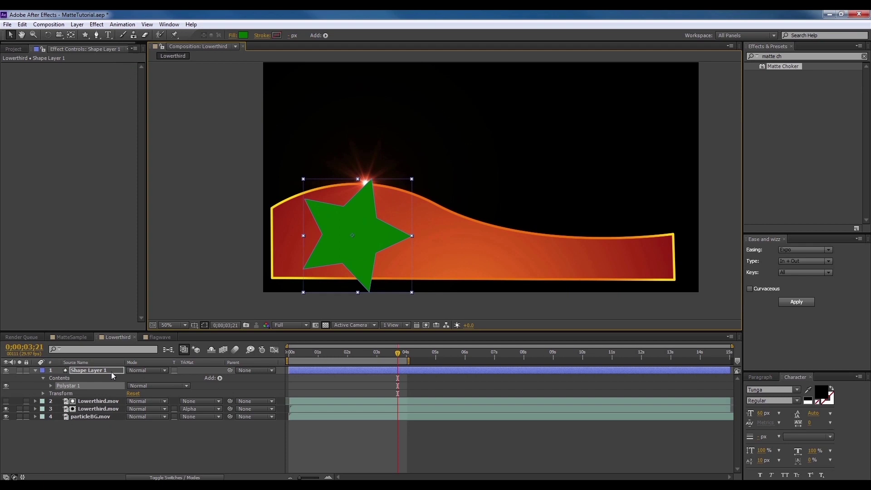
Place Shape Layer 1 directly above the matted Lowerthird.mov layer as its Alpha Matte and hide the shape layer.
{"action": "left_click_drag", "start_coordinate": [112, 375], "coordinate": [112, 409]}
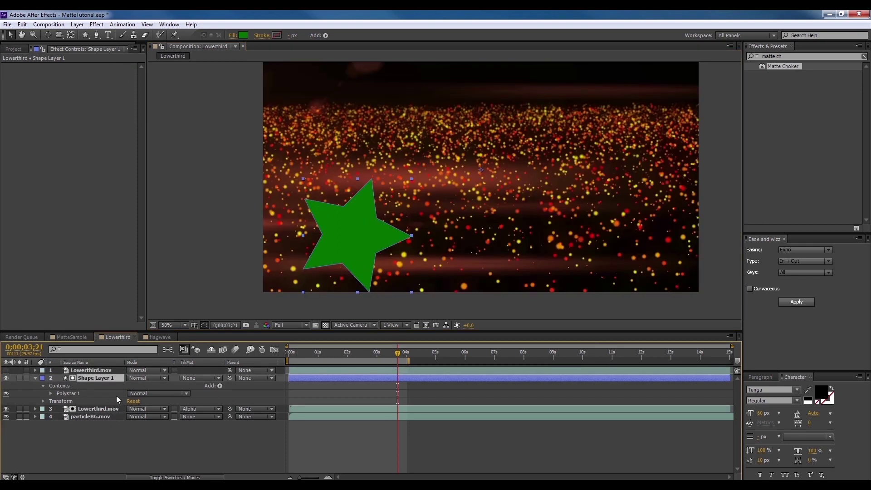
{"action": "left_click", "coordinate": [200, 409]}
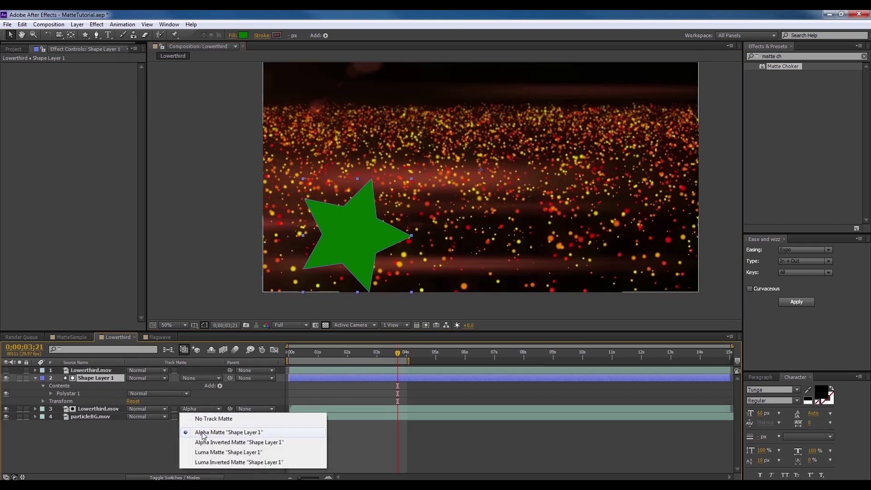
{"action": "left_click", "coordinate": [200, 427]}
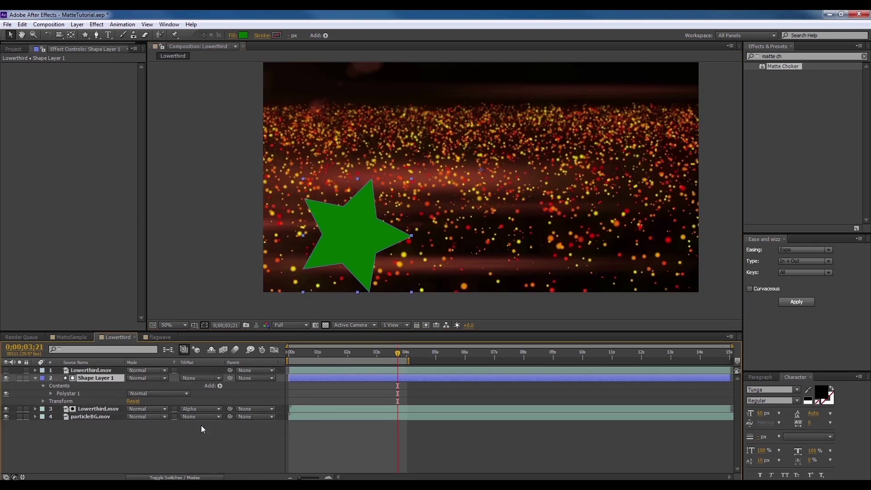
{"action": "left_click", "coordinate": [35, 379]}
{"action": "left_click", "coordinate": [6, 378]}
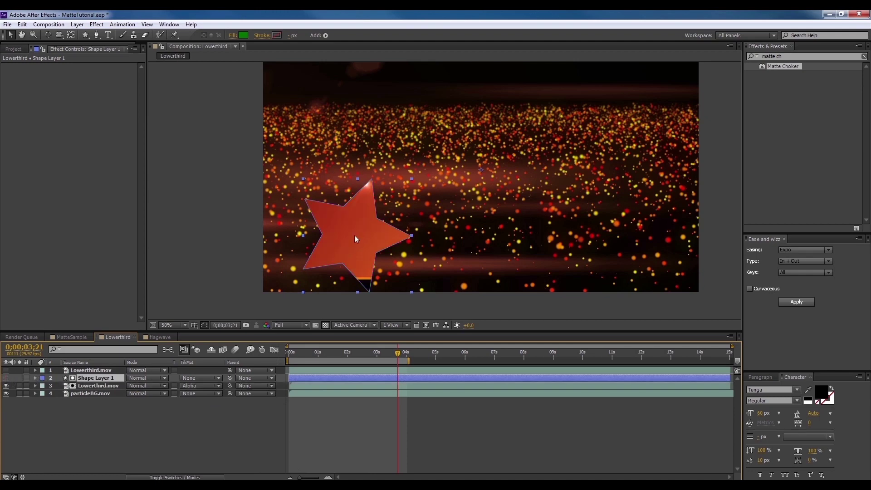
Scale the star matte to 65% and reposition it fully inside the lower third.
{"action": "left_click_drag", "start_coordinate": [374, 210], "coordinate": [376, 197]}
{"action": "key", "text": "s"}
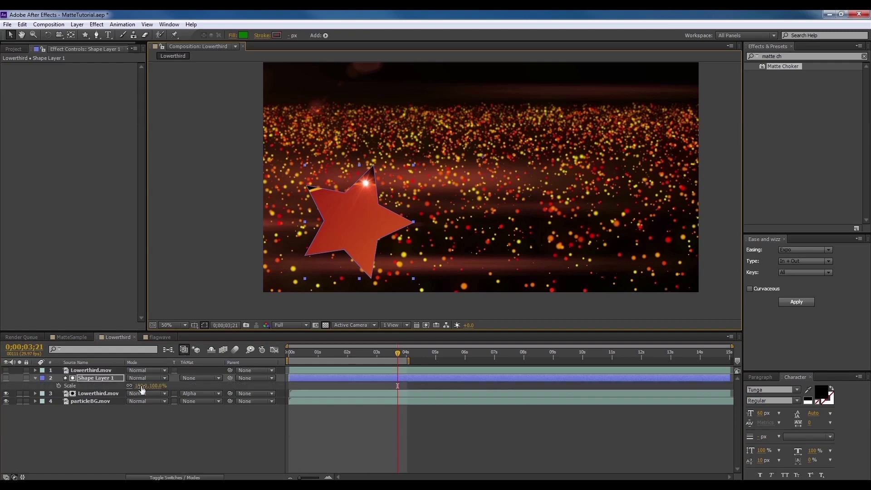
{"action": "left_click_drag", "start_coordinate": [142, 386], "coordinate": [126, 389]}
{"action": "left_click_drag", "start_coordinate": [420, 188], "coordinate": [420, 238]}
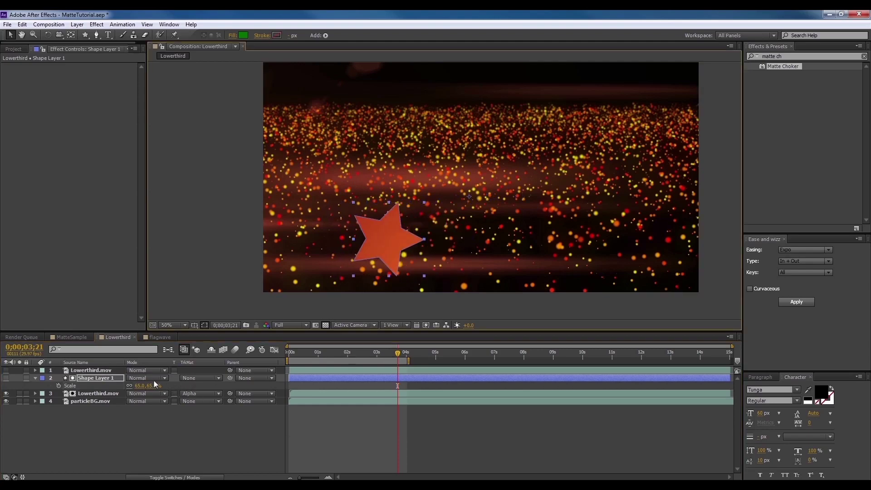
Change the footage's track matte to Alpha Inverted Matte "Shape Layer 1" and shift the star slightly left.
{"action": "left_click", "coordinate": [200, 393]}
{"action": "left_click", "coordinate": [210, 429]}
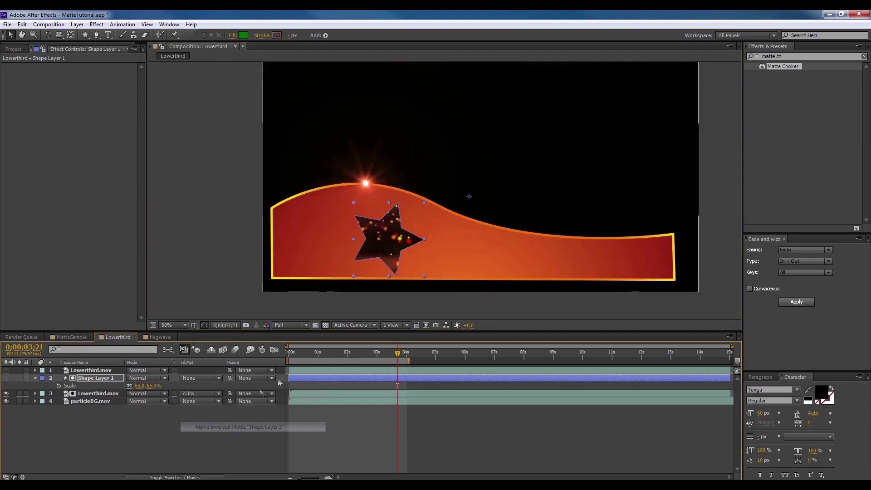
{"action": "mouse_move", "coordinate": [401, 243]}
{"action": "left_mouse_down"}
{"action": "mouse_move", "coordinate": [389, 249]}
{"action": "mouse_move", "coordinate": [388, 242]}
{"action": "left_mouse_up"}
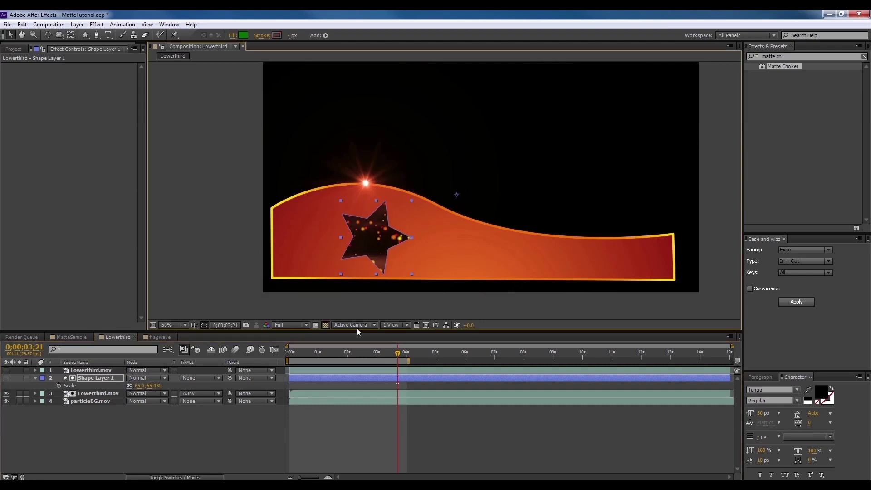